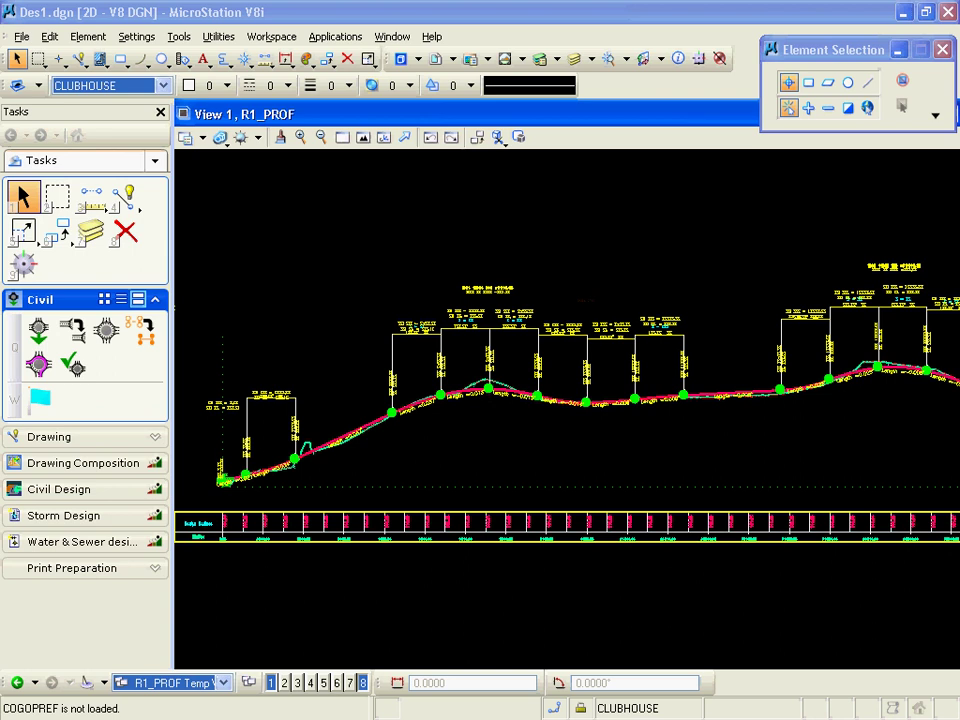
Look up the MS_DGNLIBLIST variable in the workspace configuration and examine the DGN library files it lists, changing nothing
left_click(155, 300)
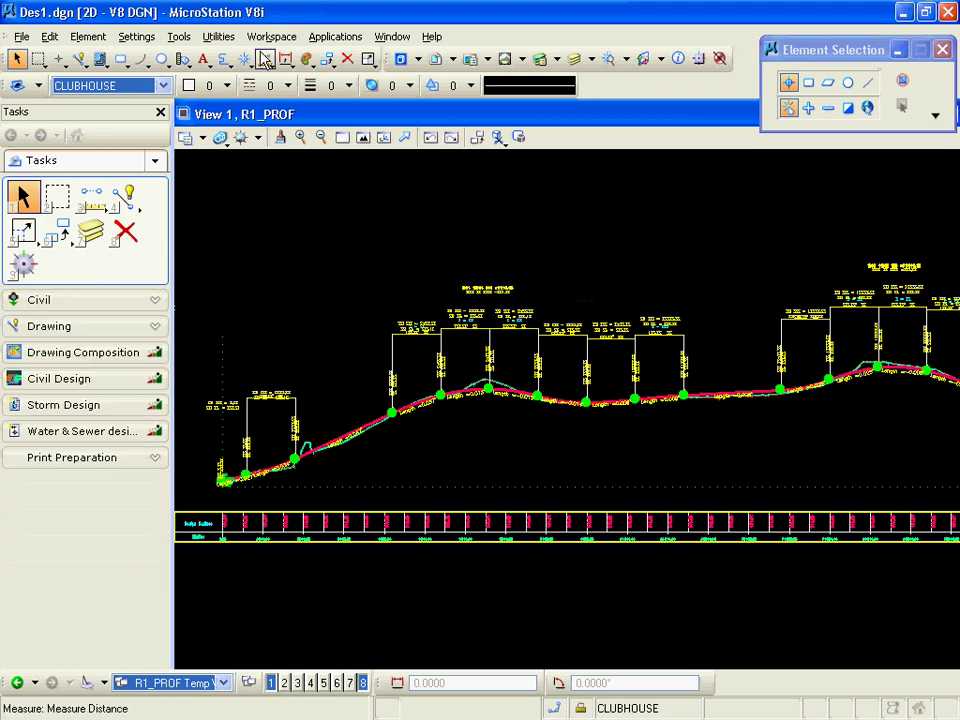
left_click(271, 36)
left_click(287, 75)
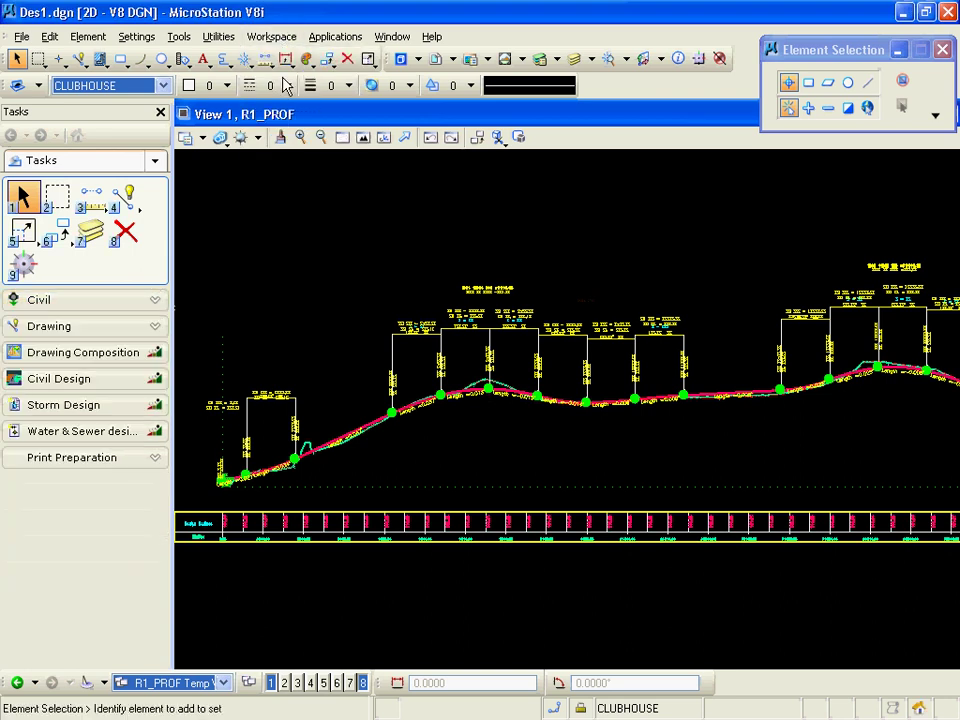
left_click_drag(603, 100, 345, 133)
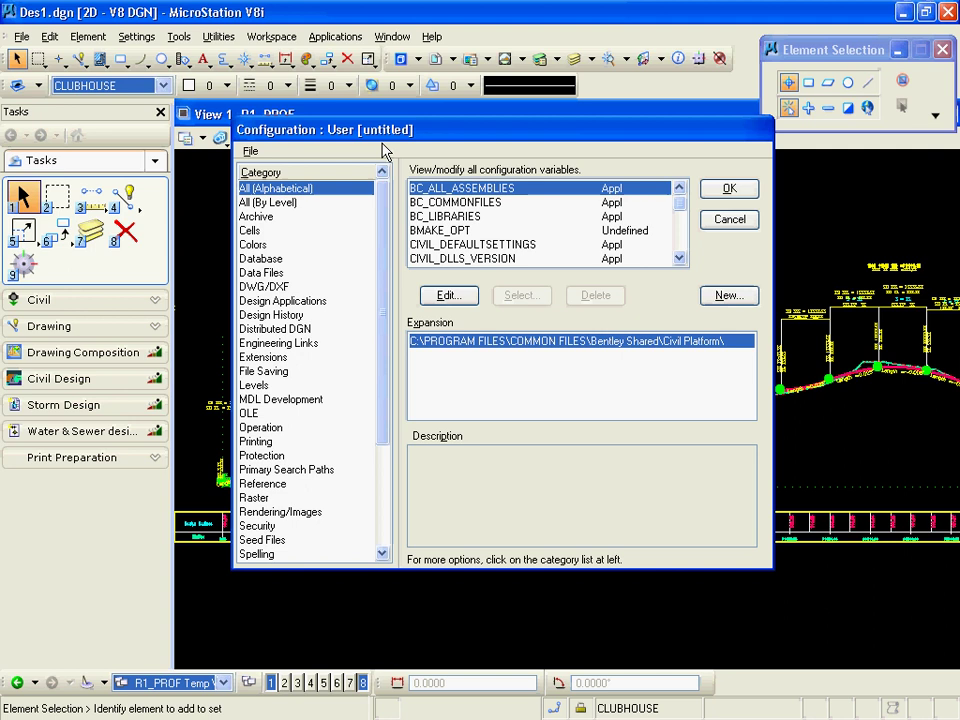
left_click_drag(682, 205, 679, 219)
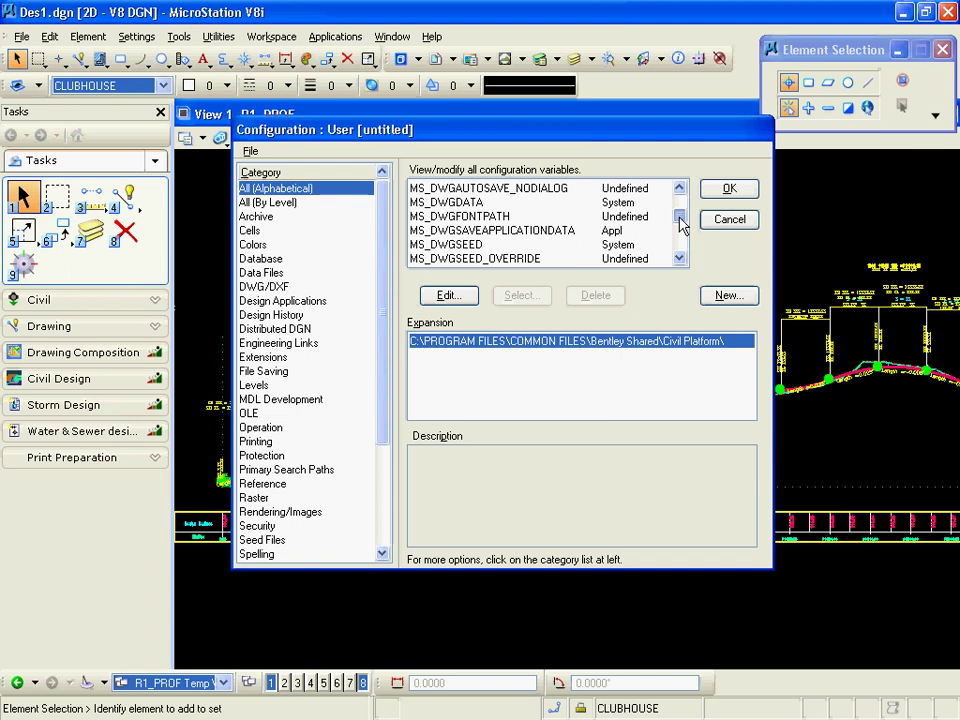
left_click_drag(681, 222, 681, 215)
left_click(484, 217)
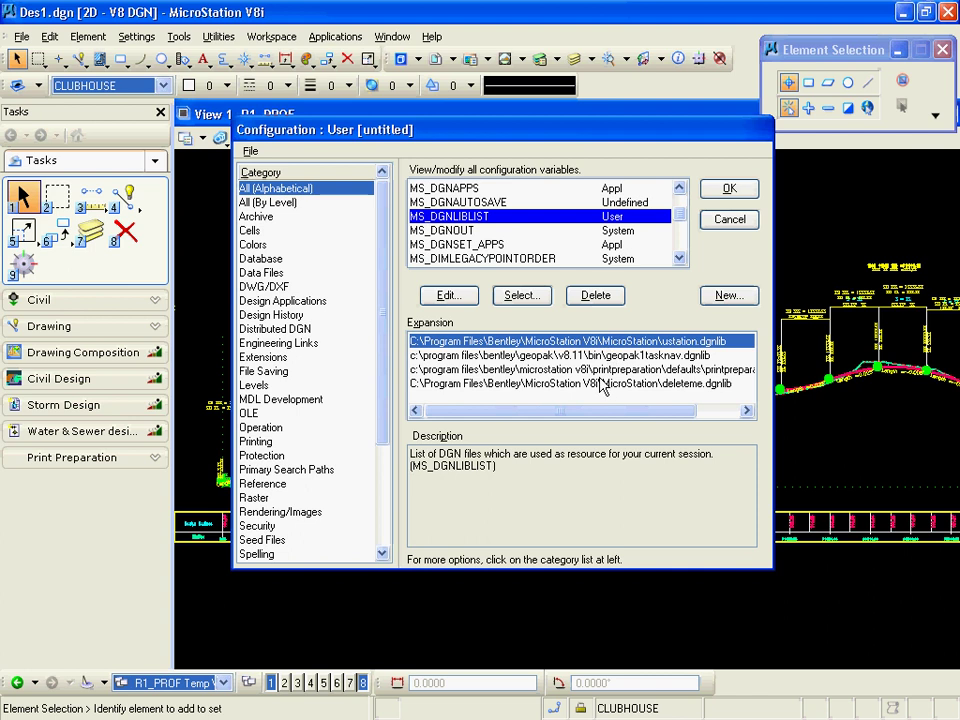
key("Escape")
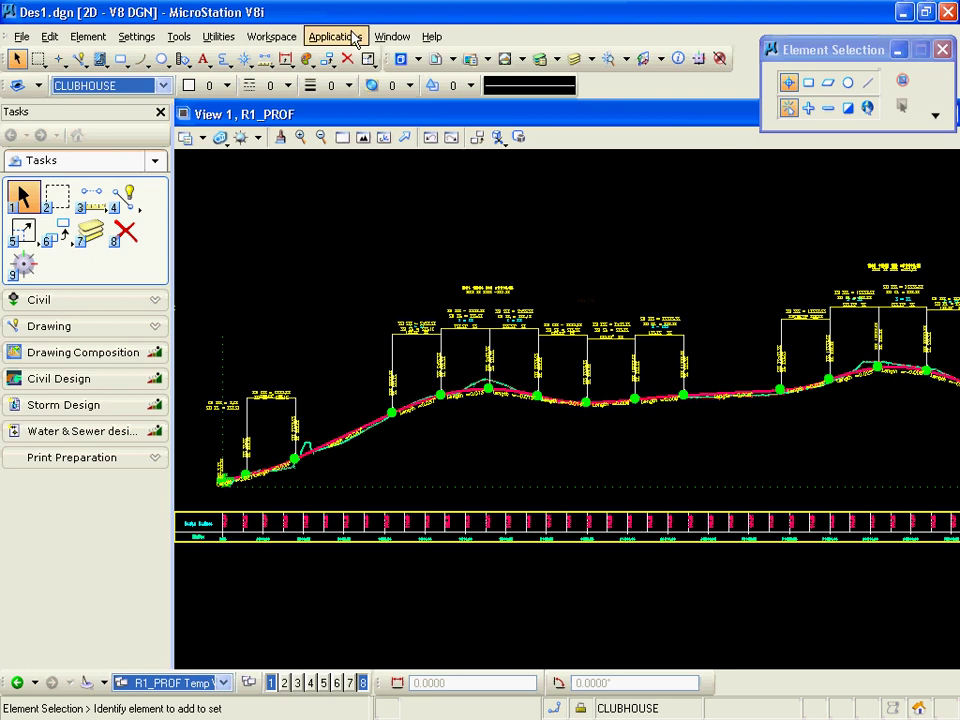
Start Site Modeling and open the existing site project C:\Certification\Des01x\Des1.gsf
left_click(354, 39)
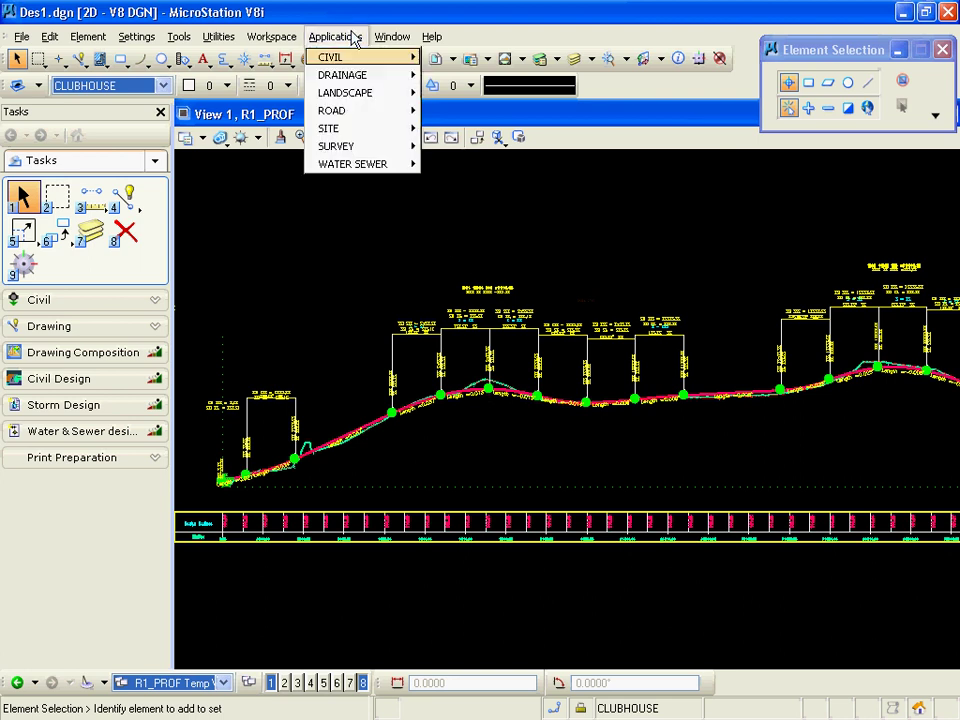
mouse_move(399, 130)
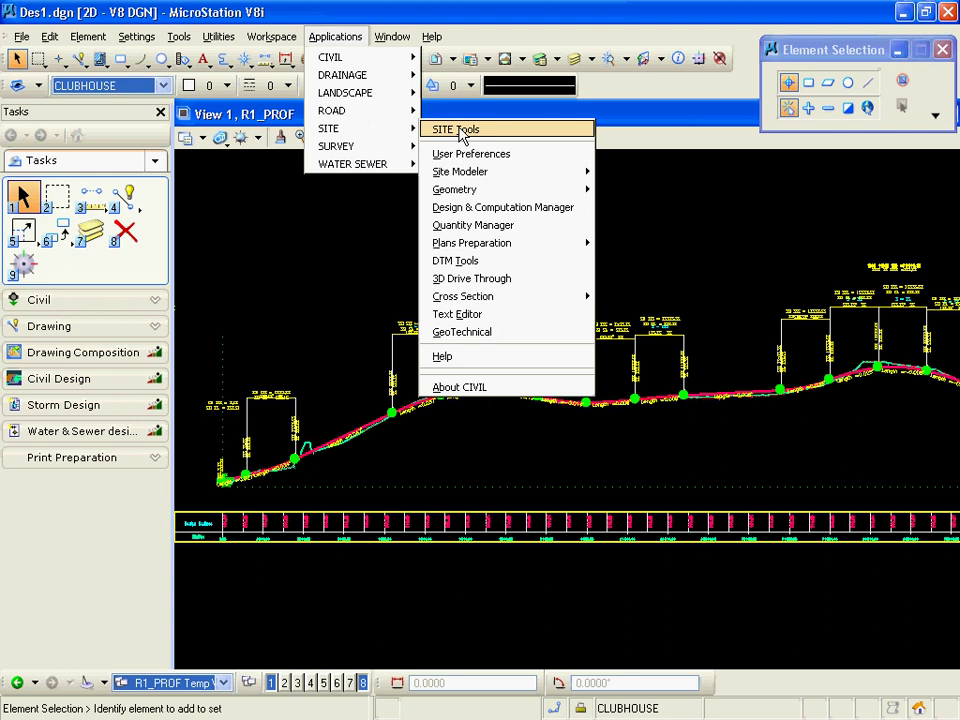
mouse_move(480, 171)
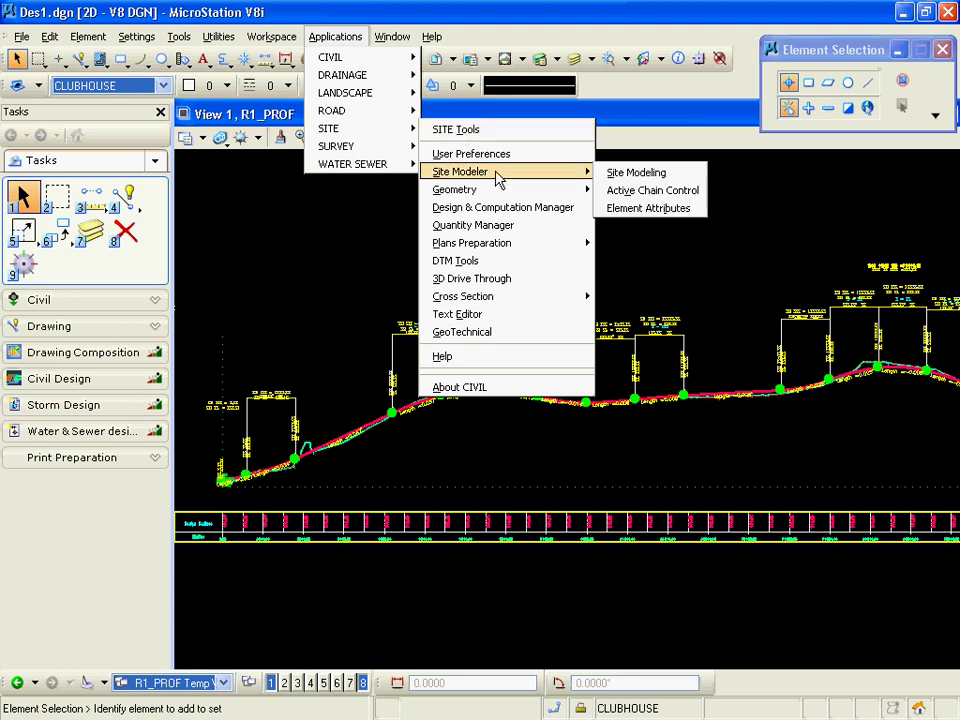
left_click(658, 171)
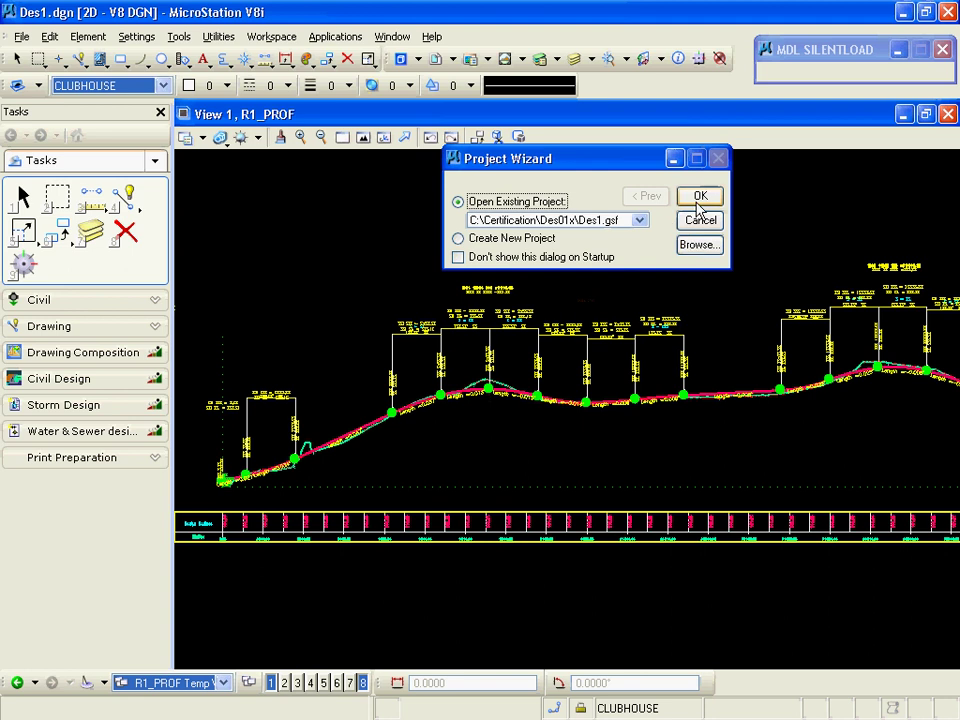
left_click(699, 197)
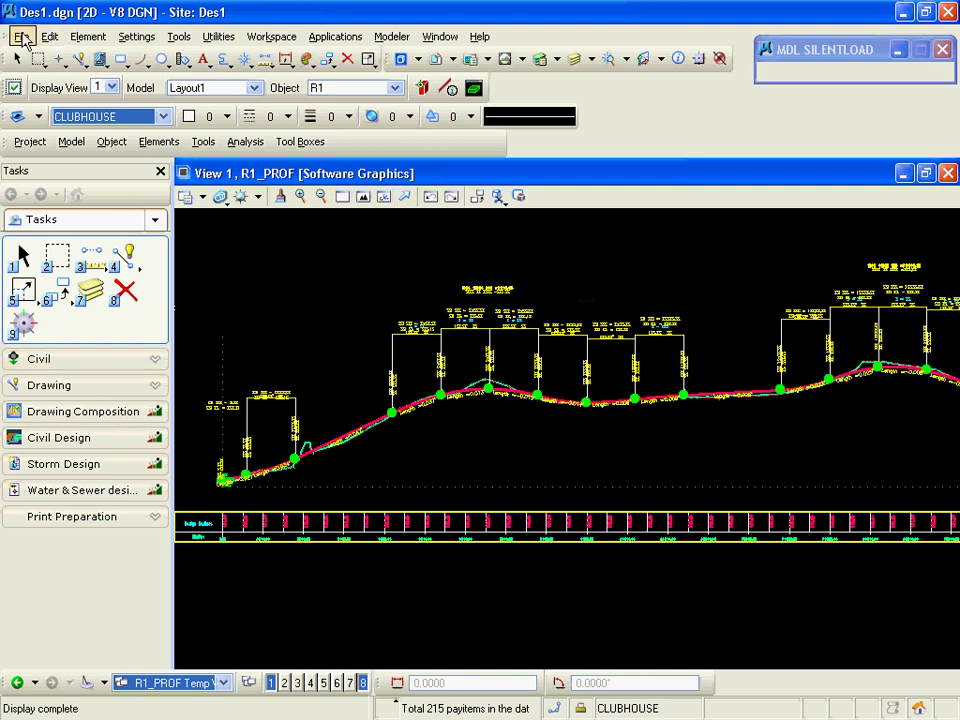
Open the recent file ustation.dgnlib and dismiss the site project notice and the Units Synchronization Alert
left_click(21, 37)
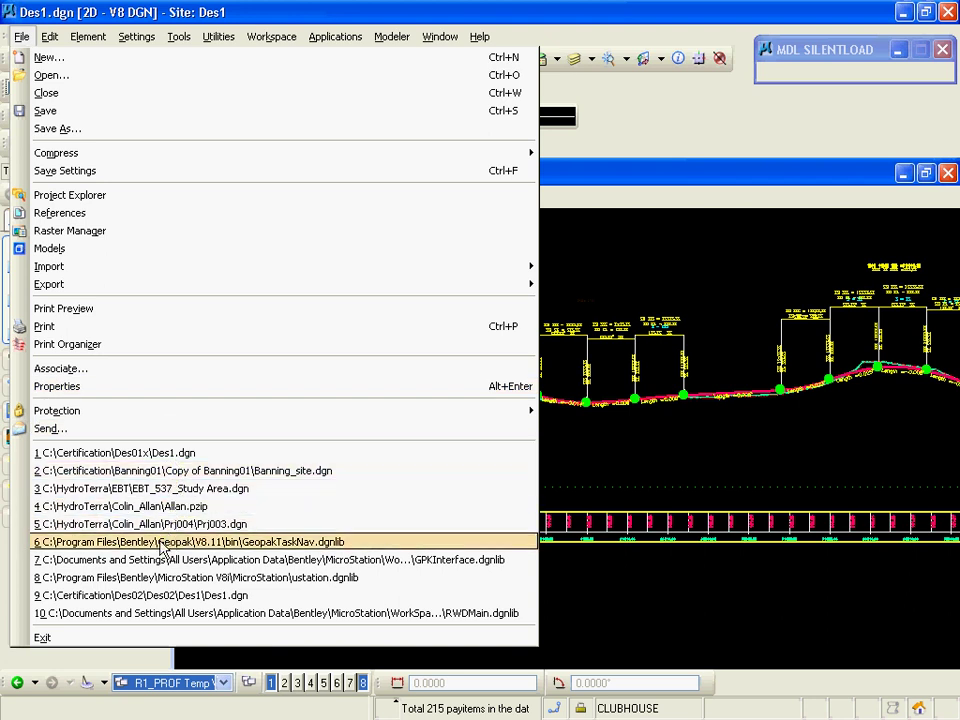
left_click(175, 577)
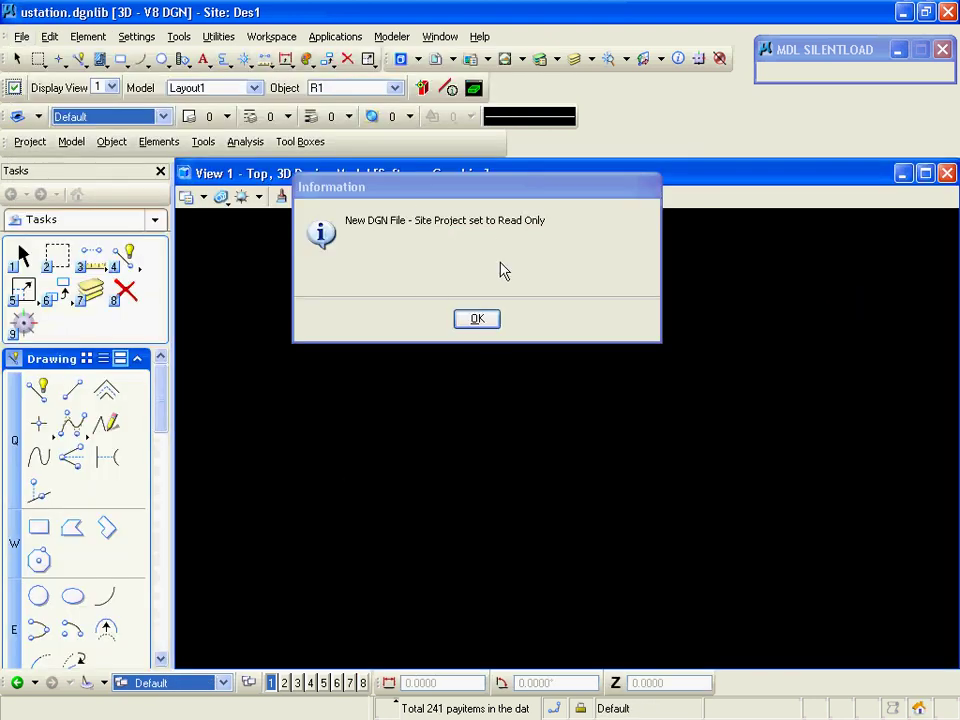
left_click(489, 327)
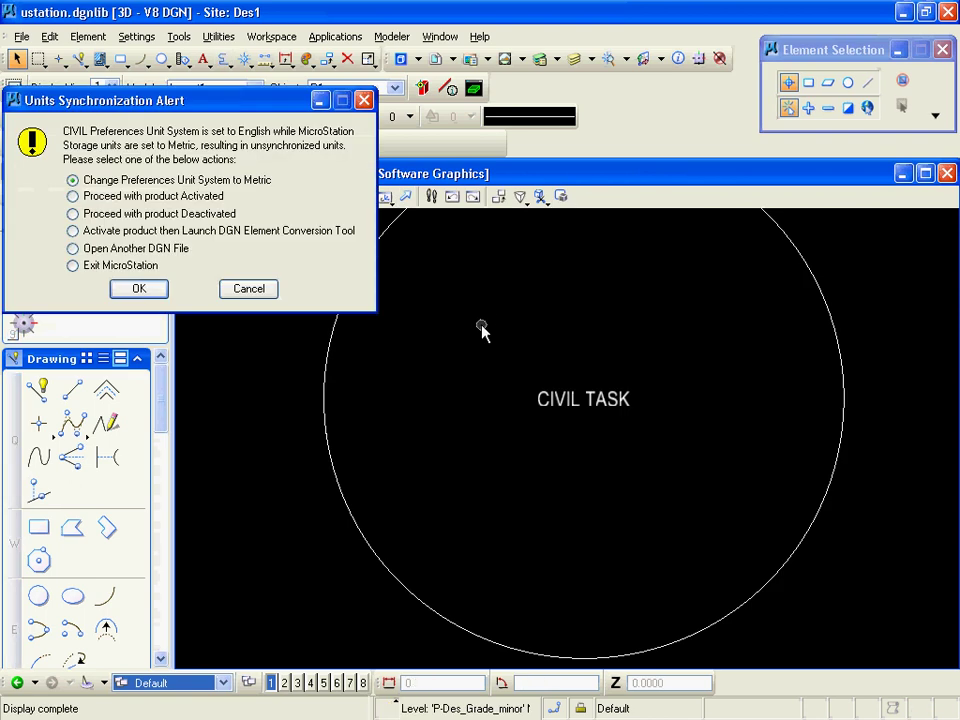
left_click(365, 101)
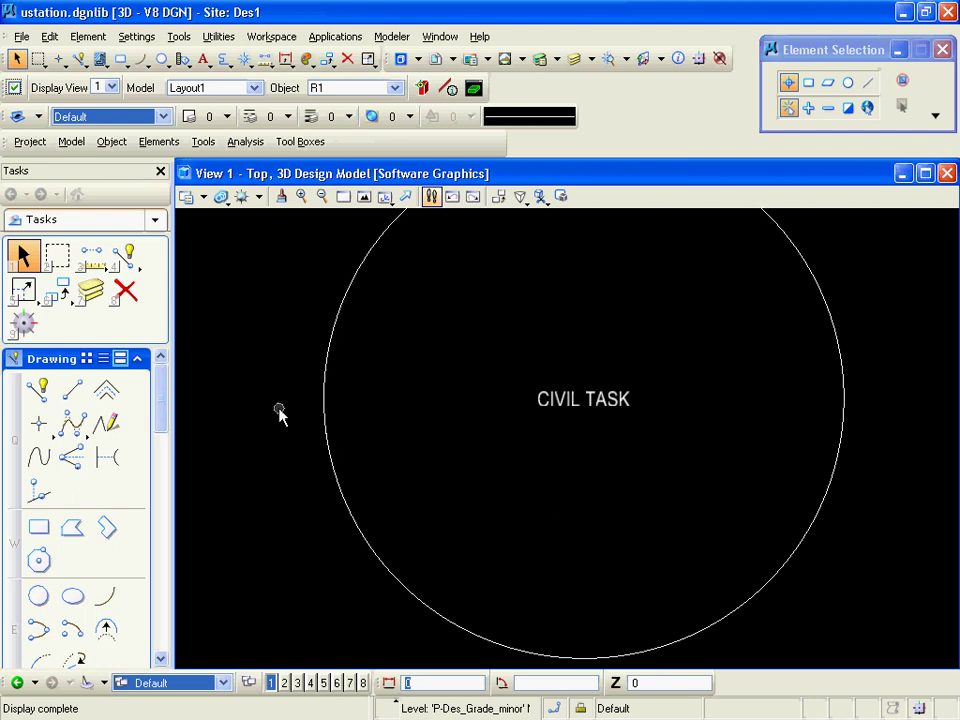
Collapse the Drawing task group and open the workspace Customize dialog with the MicroStation application tools expanded
left_click(138, 359)
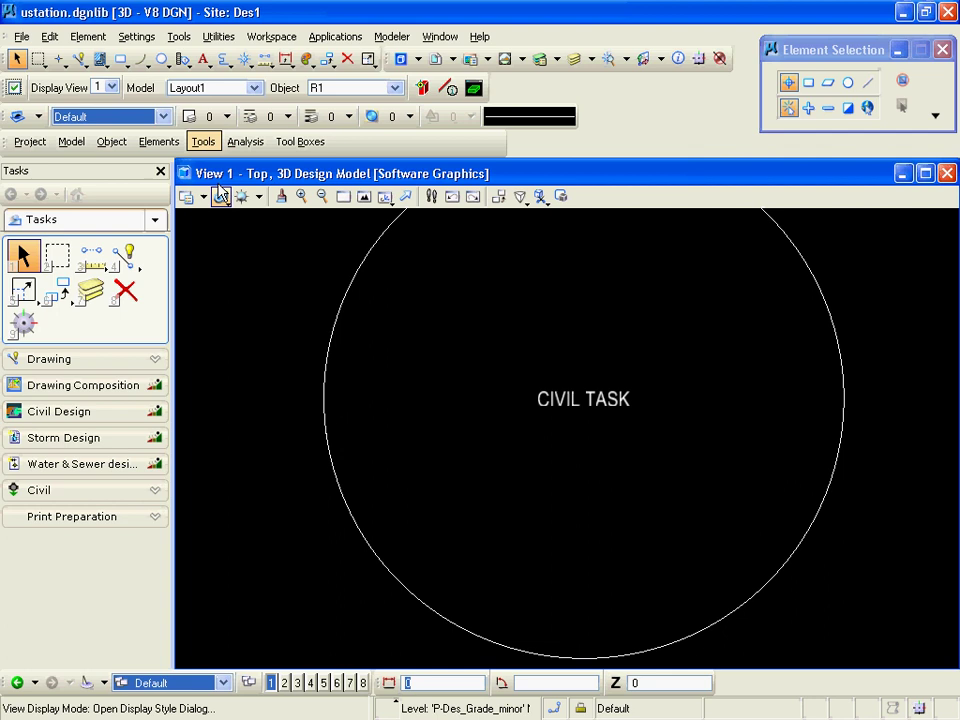
left_click(271, 37)
left_click(272, 60)
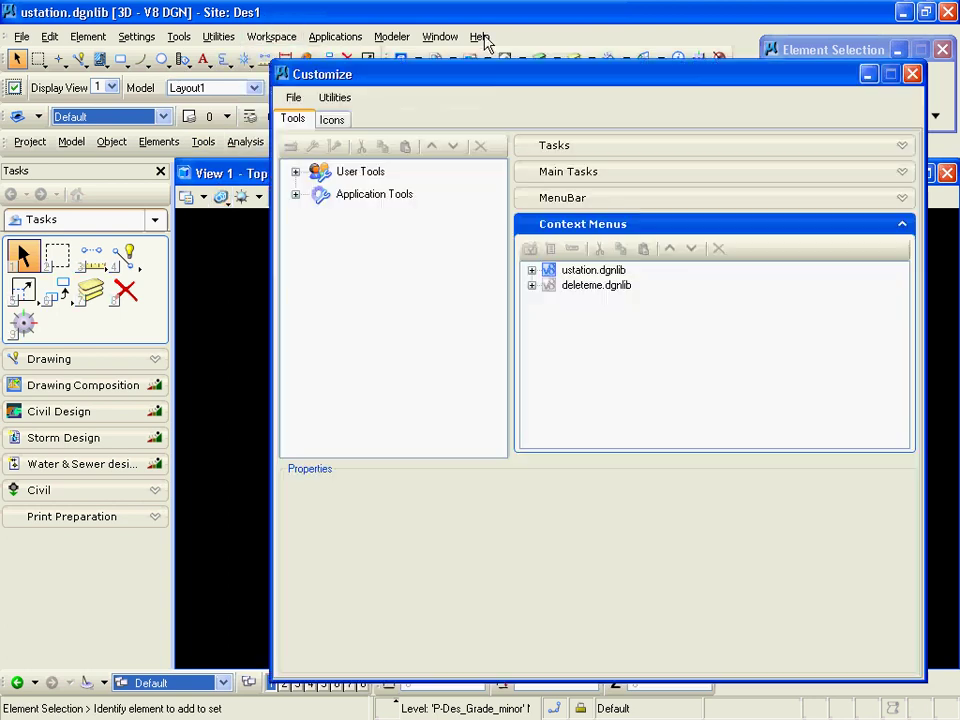
left_click_drag(485, 84, 476, 39)
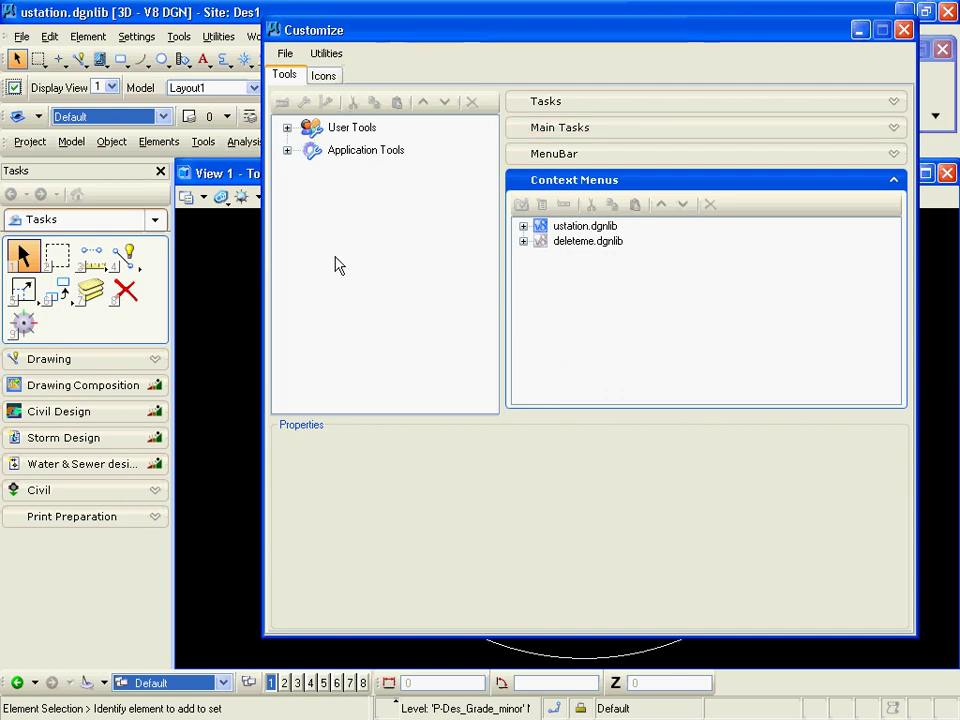
left_click(287, 151)
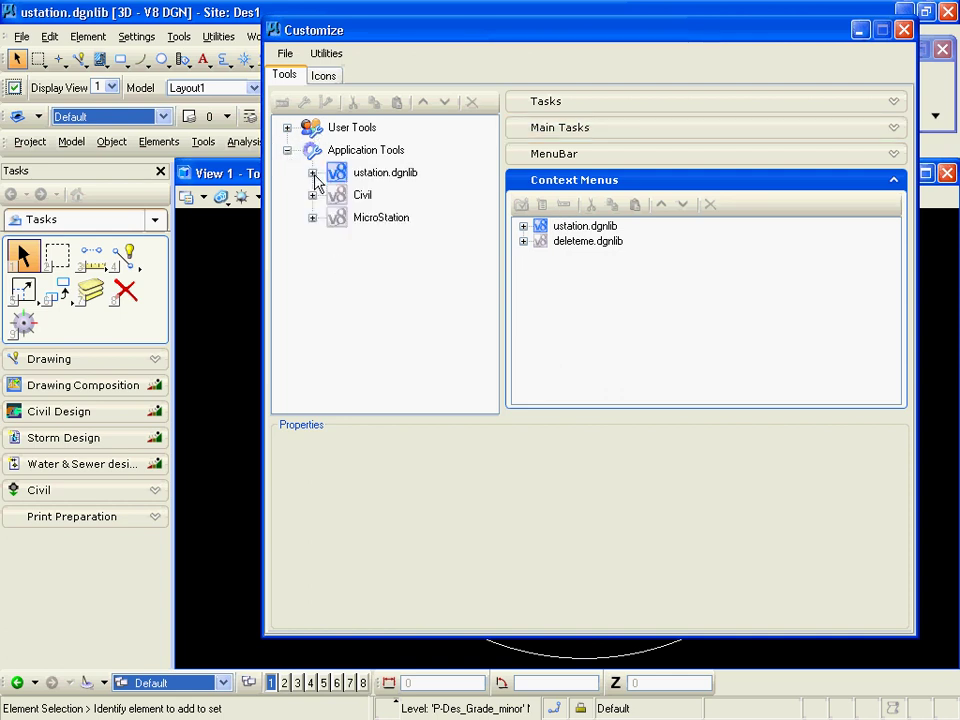
left_click(312, 173)
left_click(313, 262)
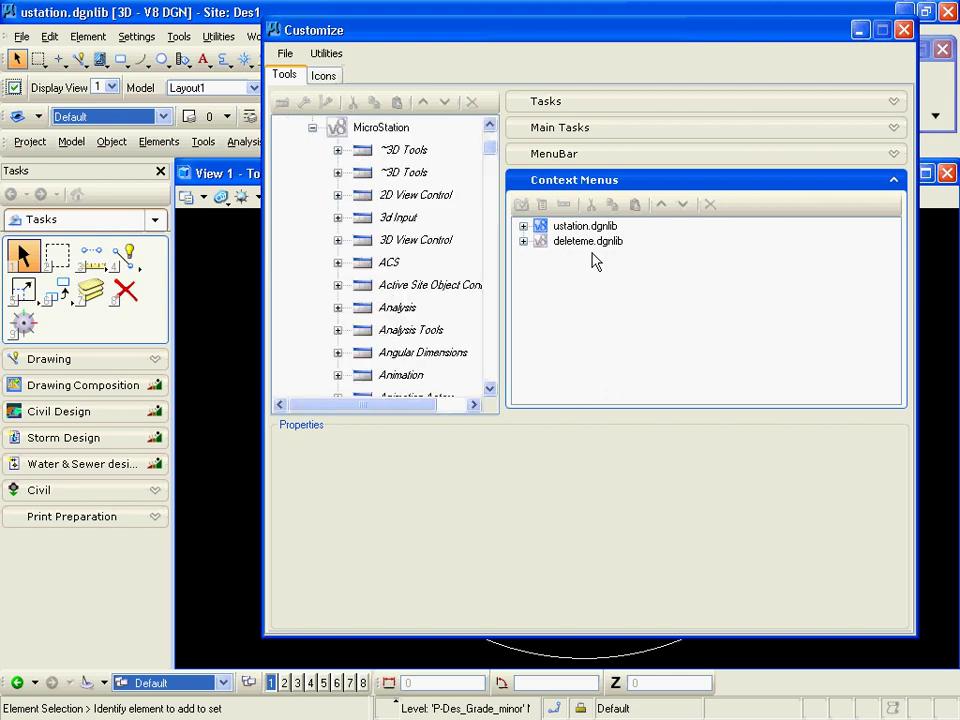
Examine the Tasks, Main Tasks, MenuBar and Context Menus sections of the Customize dialog and the view's context menu
left_click(560, 103)
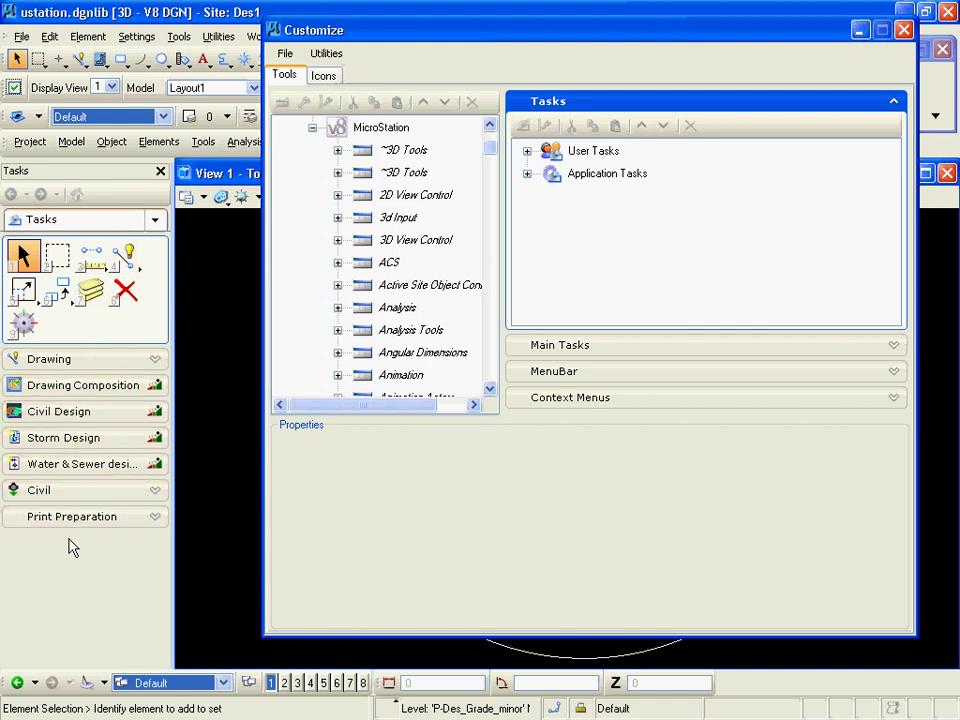
left_click(537, 351)
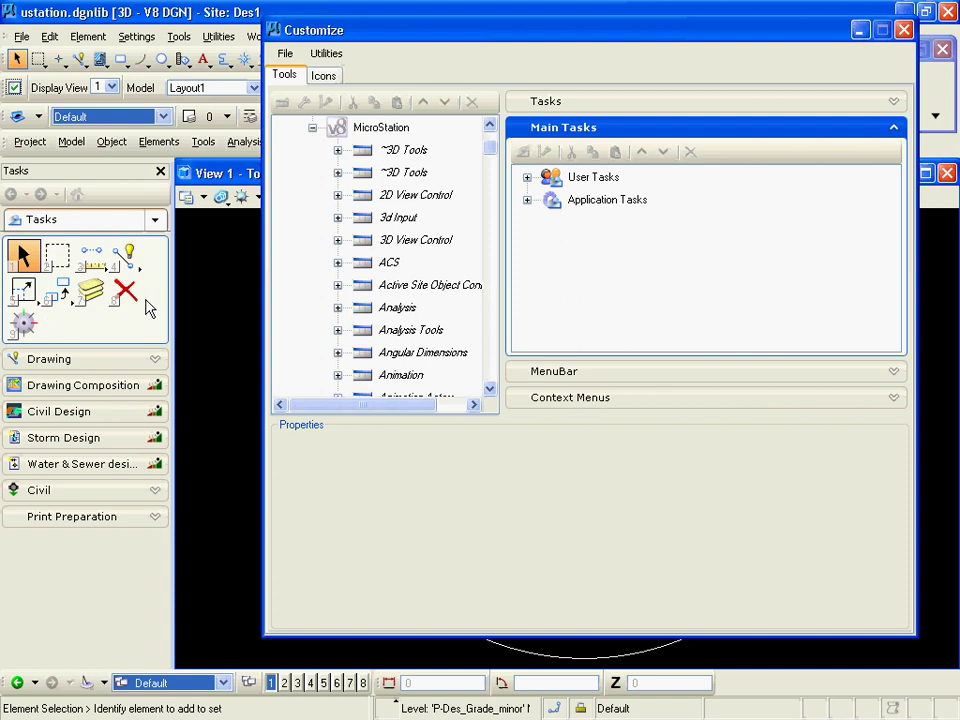
left_click(554, 371)
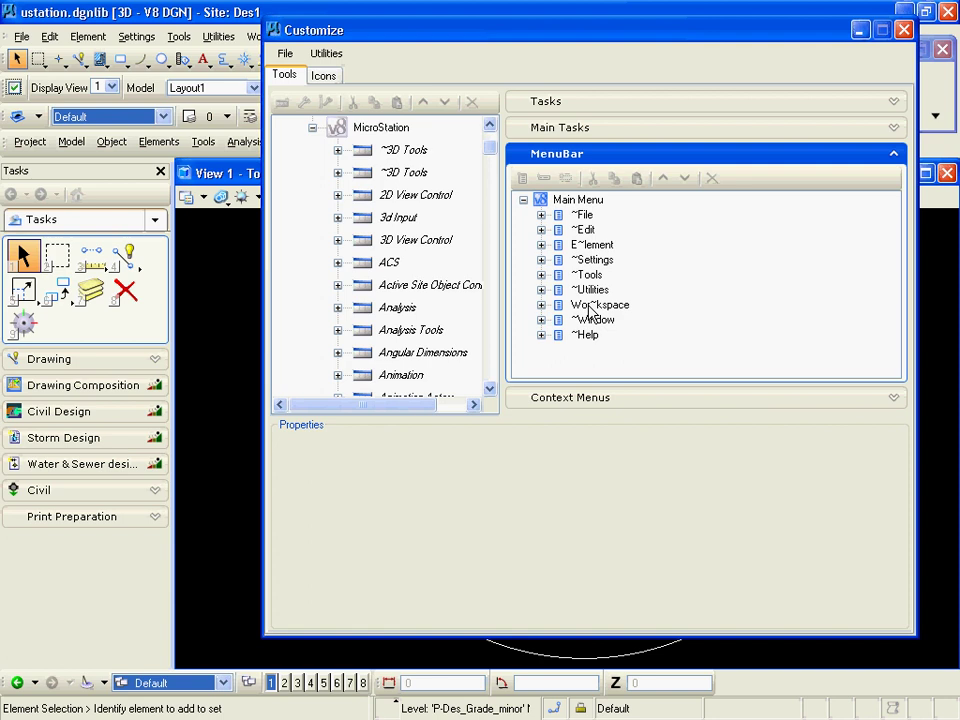
left_click_drag(340, 30, 340, 84)
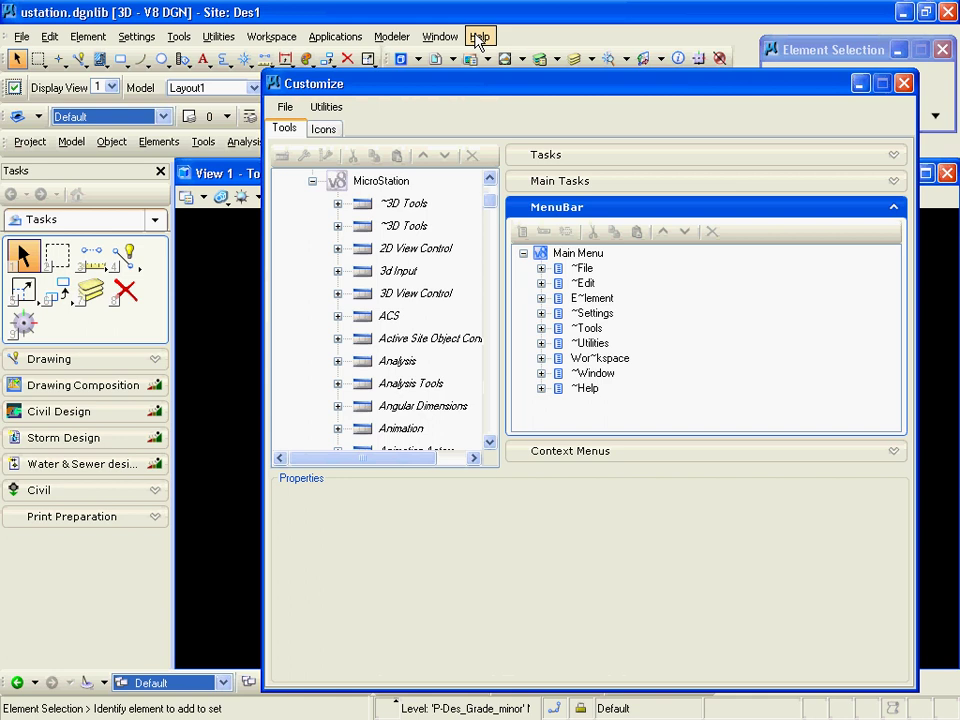
left_click(534, 454)
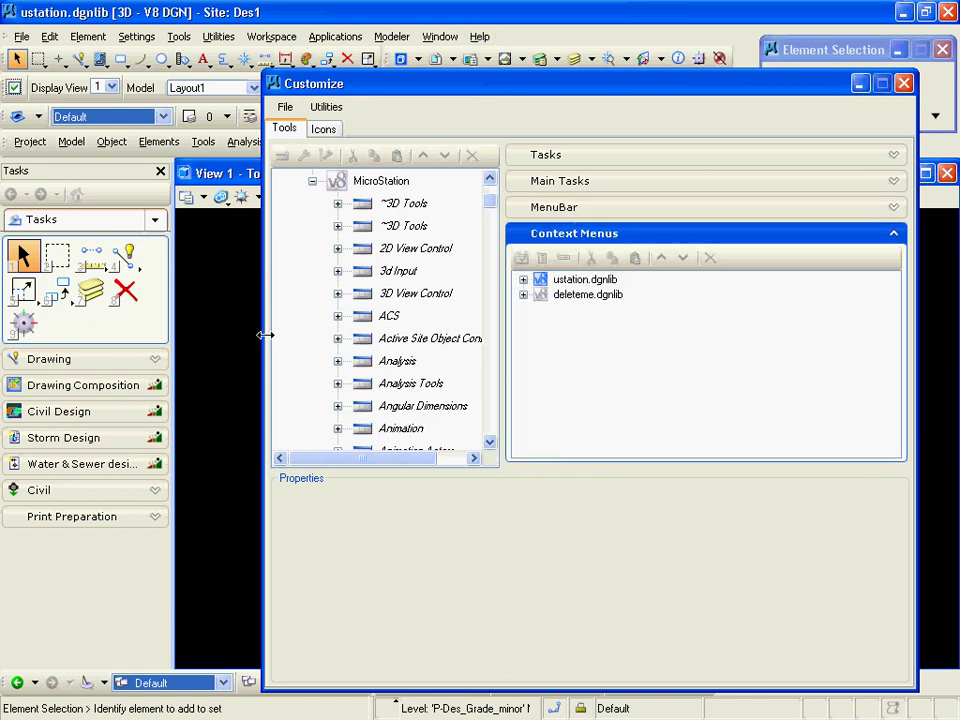
right_click(207, 325)
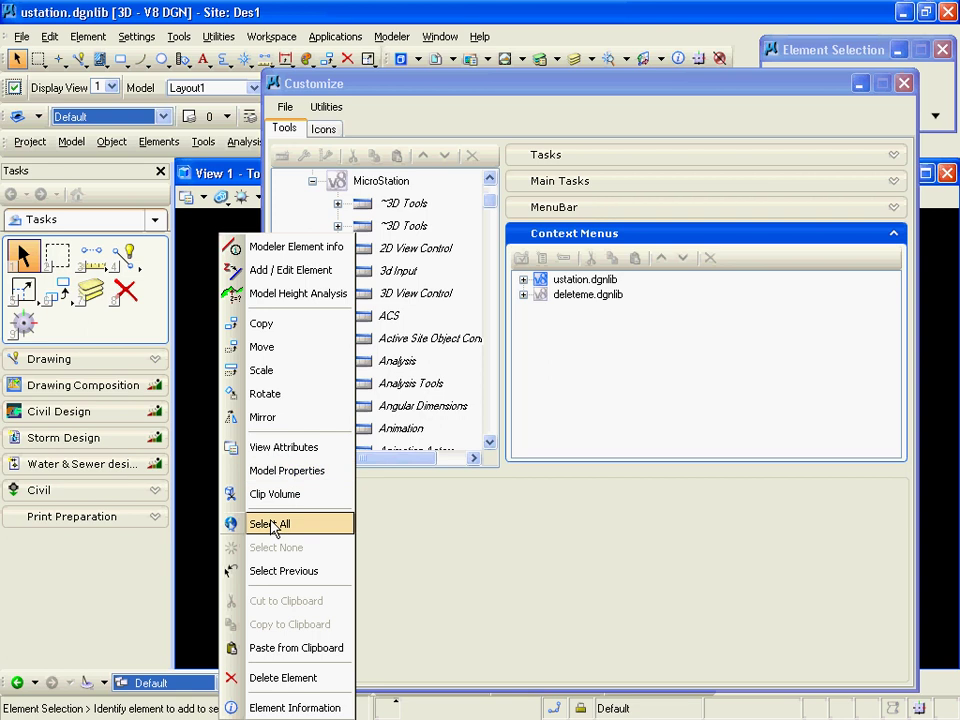
left_click(271, 527)
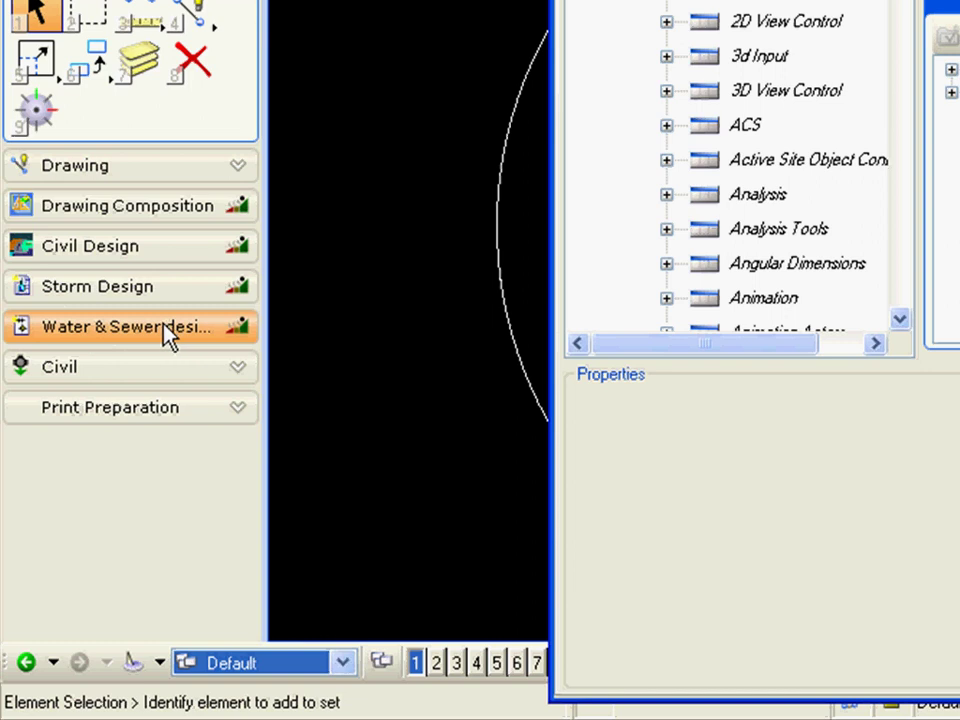
Open the Create a DTM workflow under Civil Design and show the Extract and Build tools as a labelled list
left_click(165, 256)
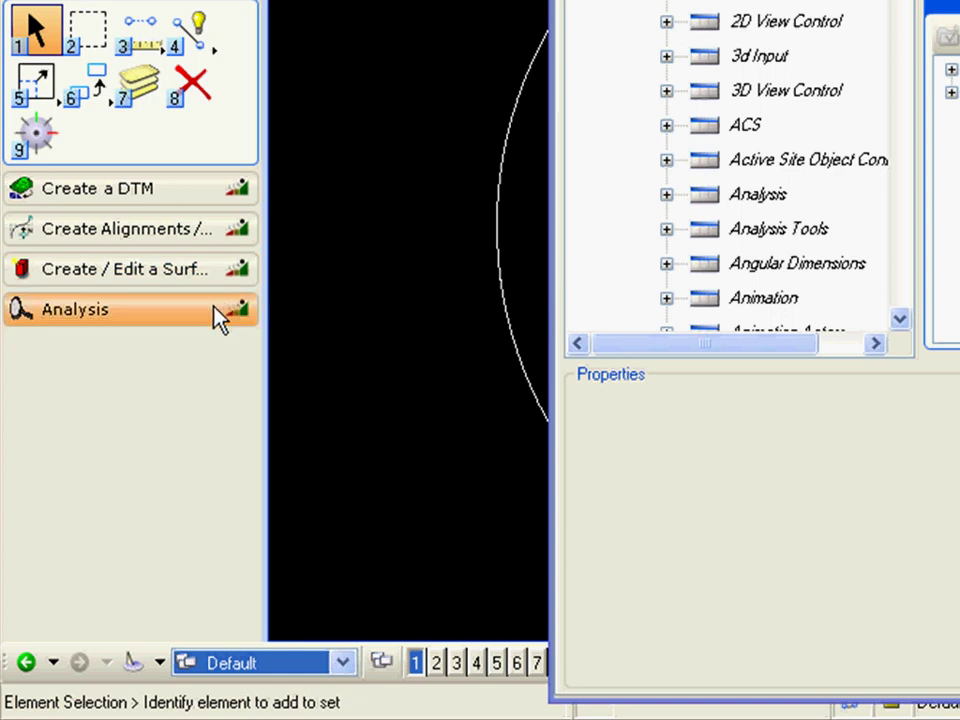
left_click(129, 190)
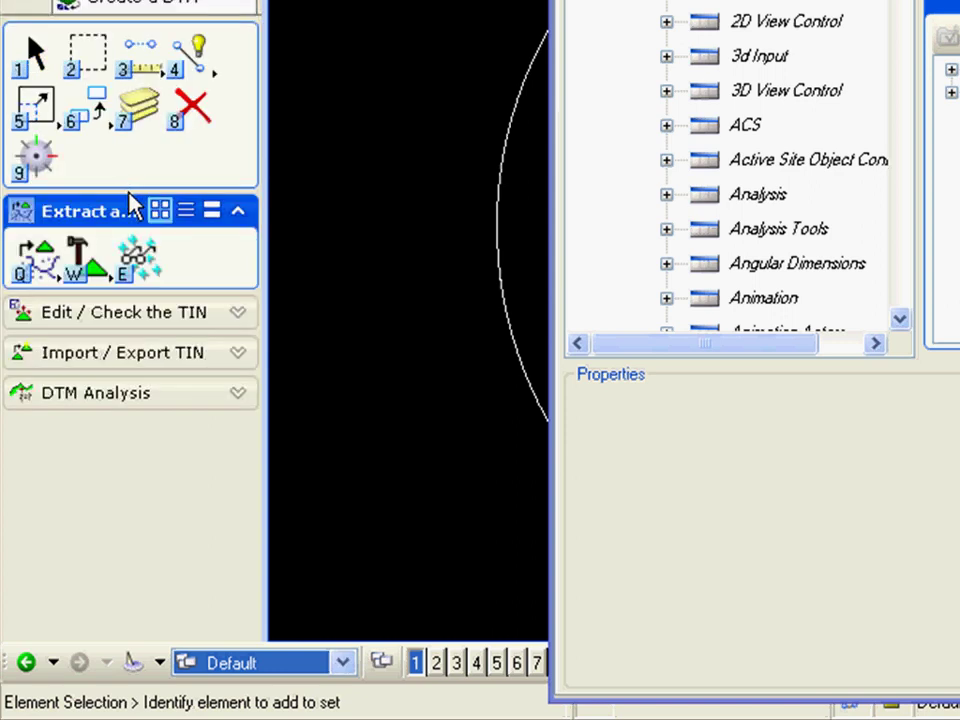
left_click(185, 212)
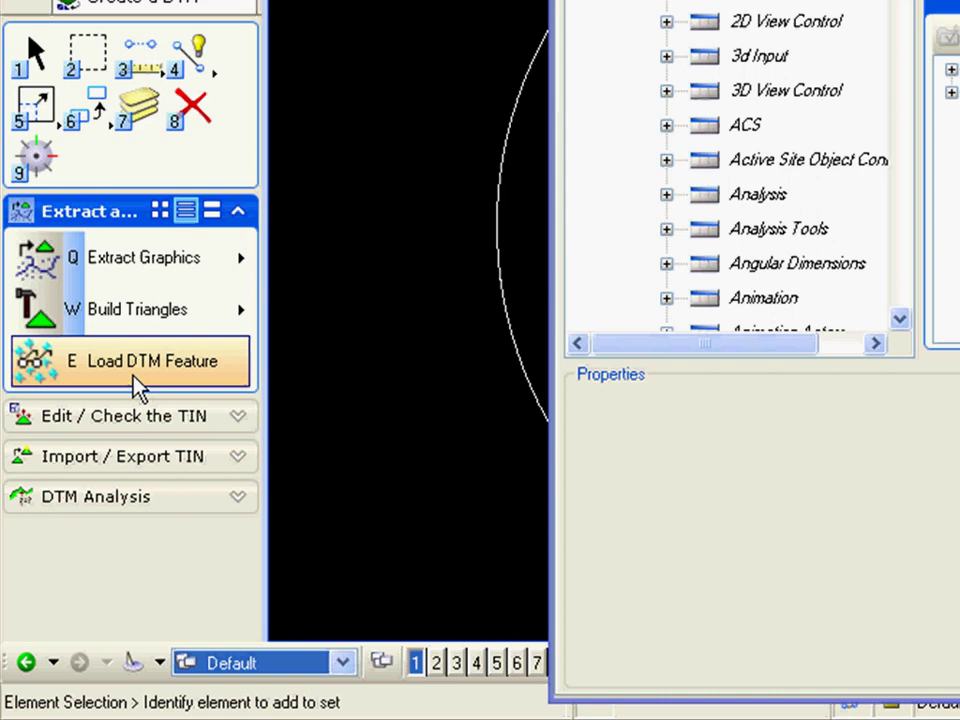
Expand Edit / Check the TIN and review its tools in list layout
left_click(120, 432)
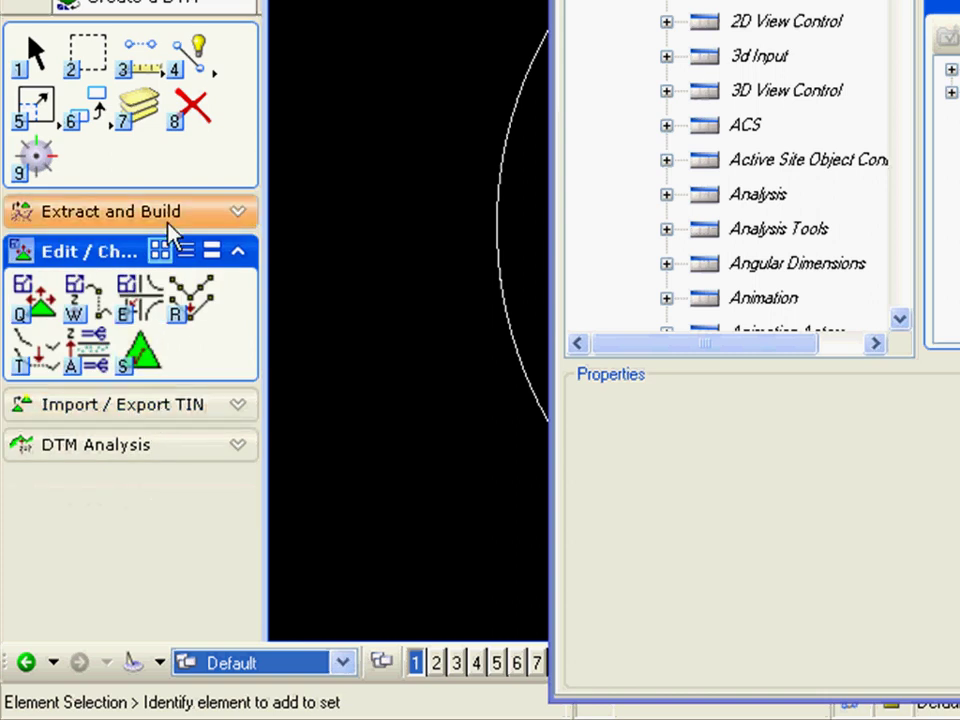
left_click(184, 251)
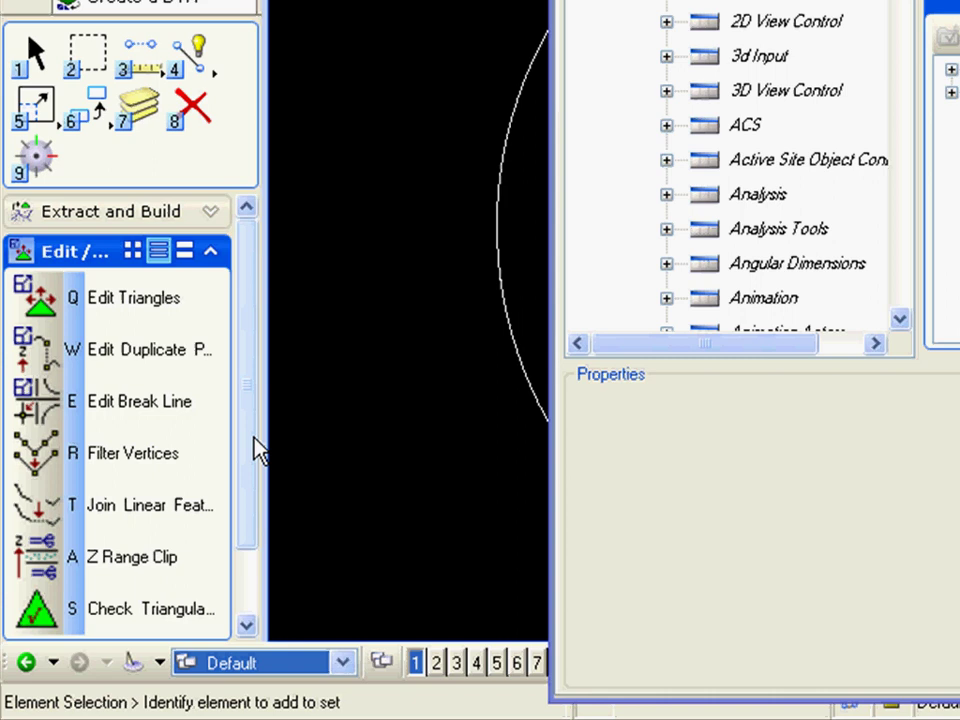
left_click_drag(250, 448, 251, 549)
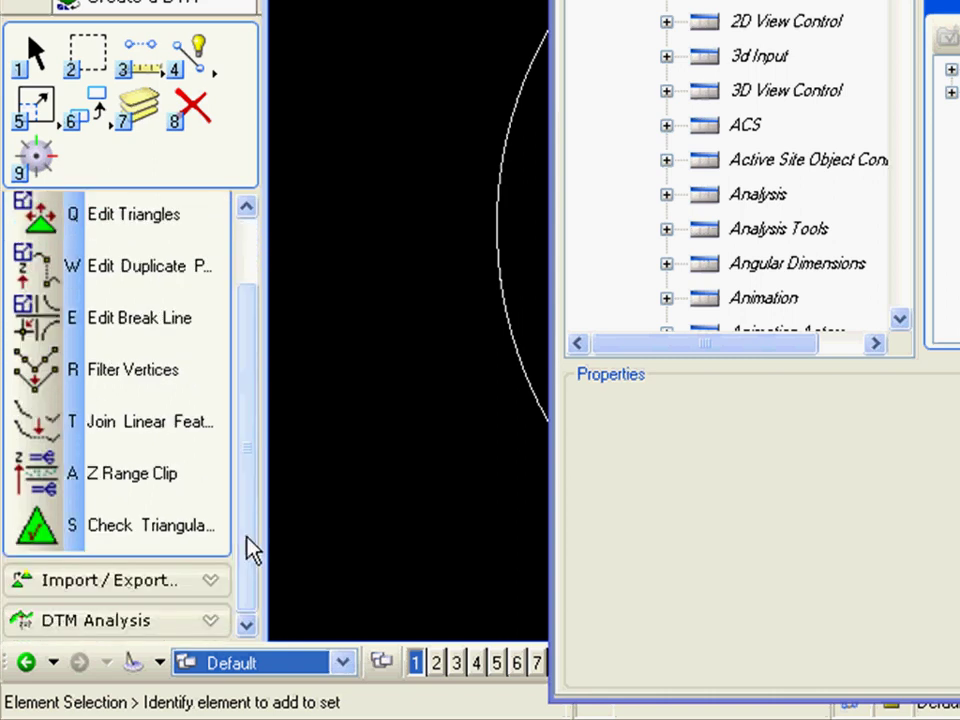
Expand Import / Export TIN and review its conversion and exchange tools in list layout
left_click(128, 588)
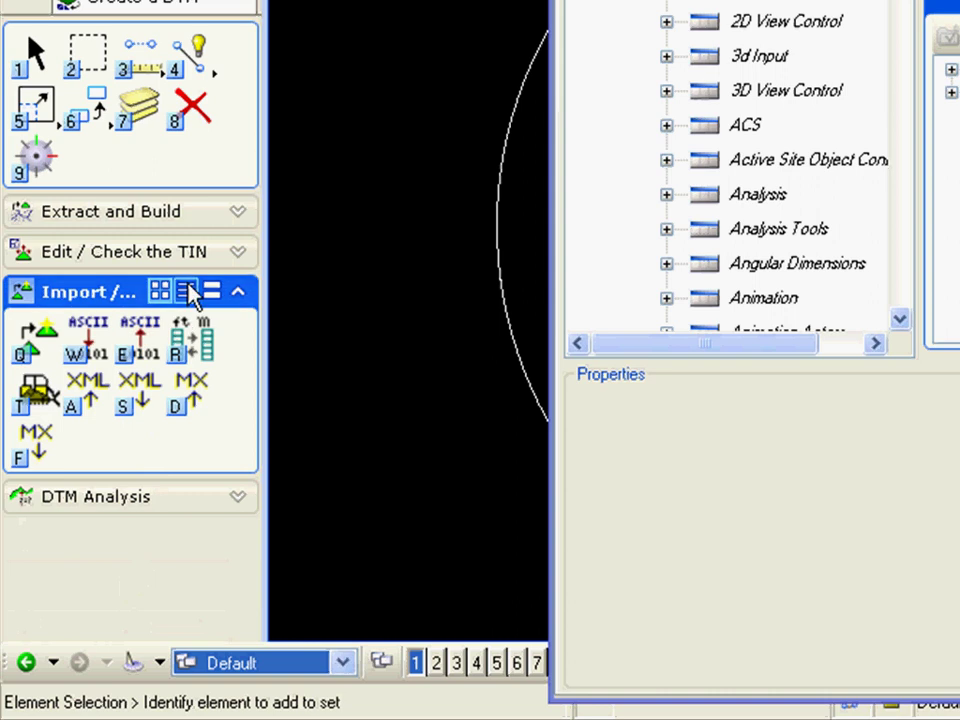
left_click(189, 292)
left_click_drag(253, 298, 248, 354)
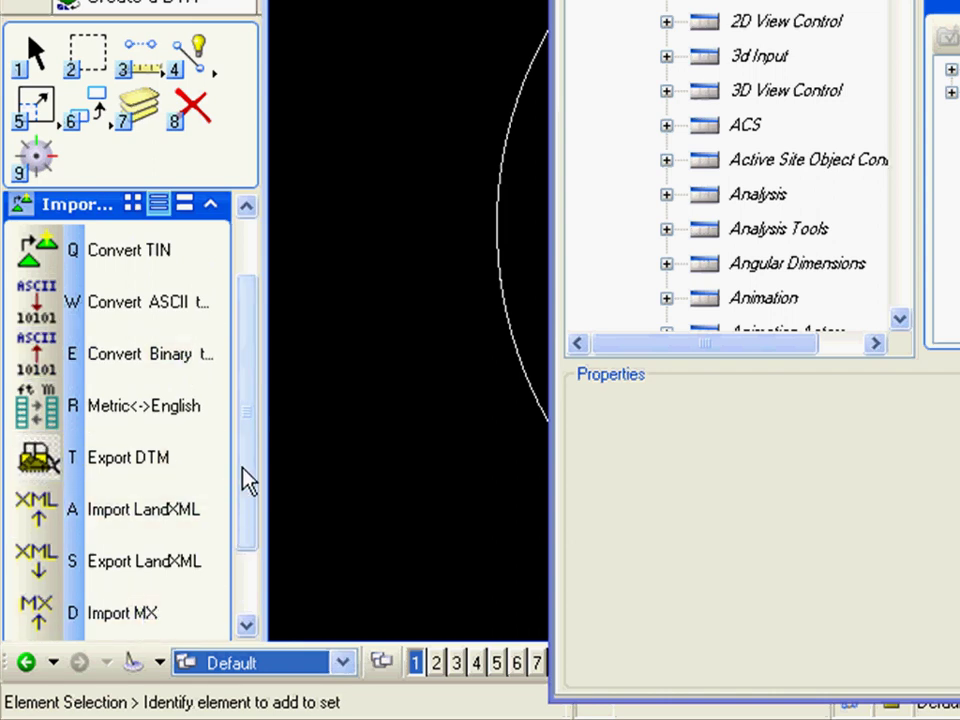
Review the DTM Analysis tools in list layout and return to the root task list with Drawing collapsed
left_click_drag(249, 480, 246, 542)
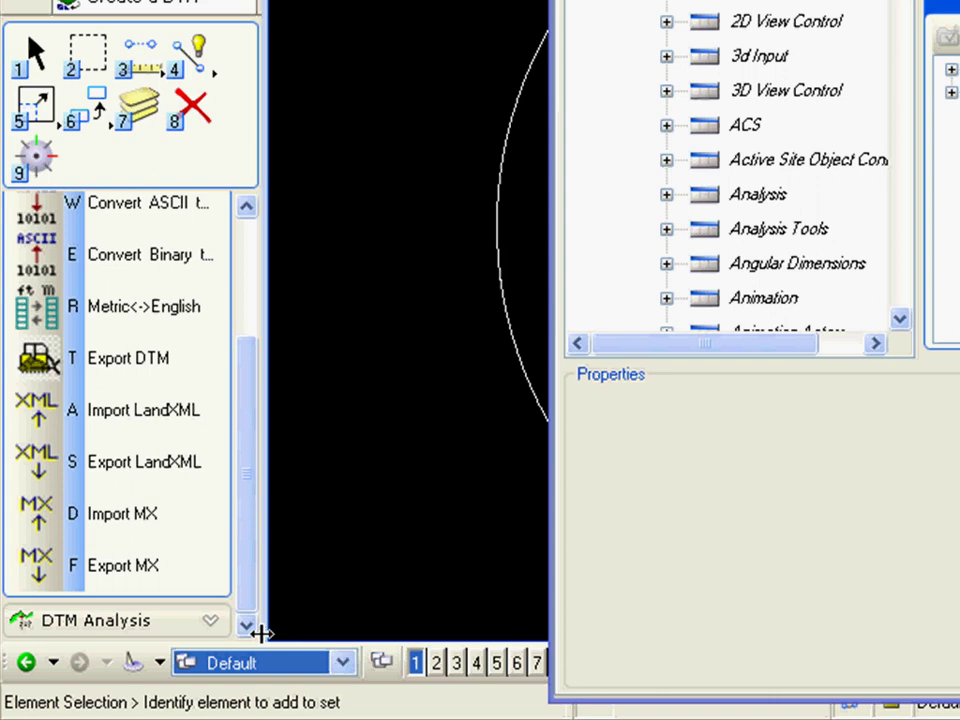
left_click(160, 622)
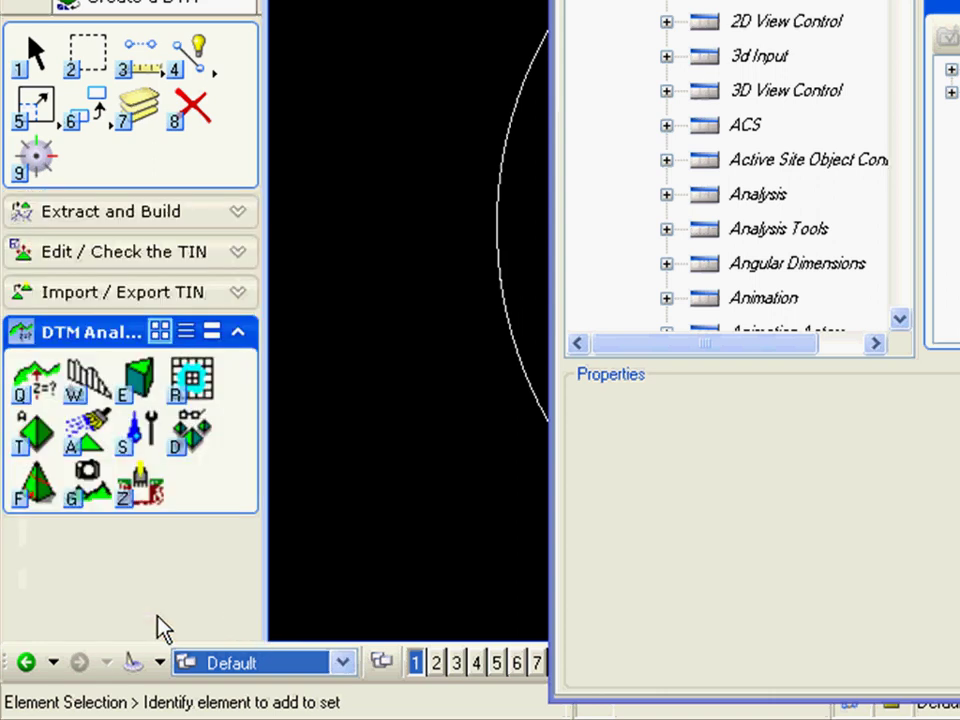
left_click(185, 331)
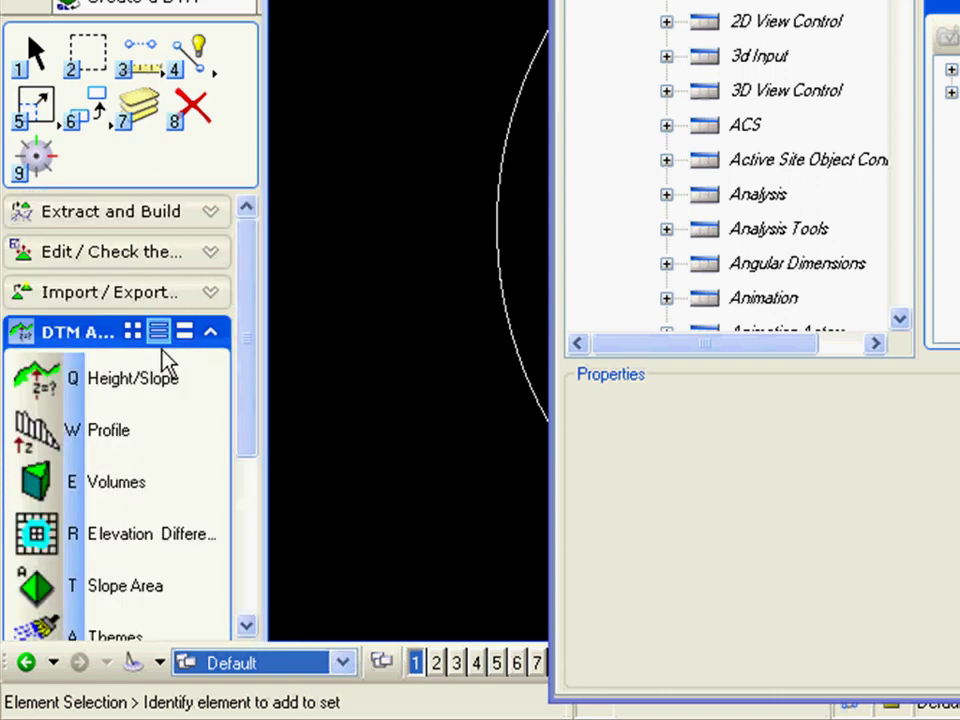
mouse_move(240, 386)
left_mouse_down()
mouse_move(252, 412)
mouse_move(253, 506)
mouse_move(252, 307)
left_mouse_up()
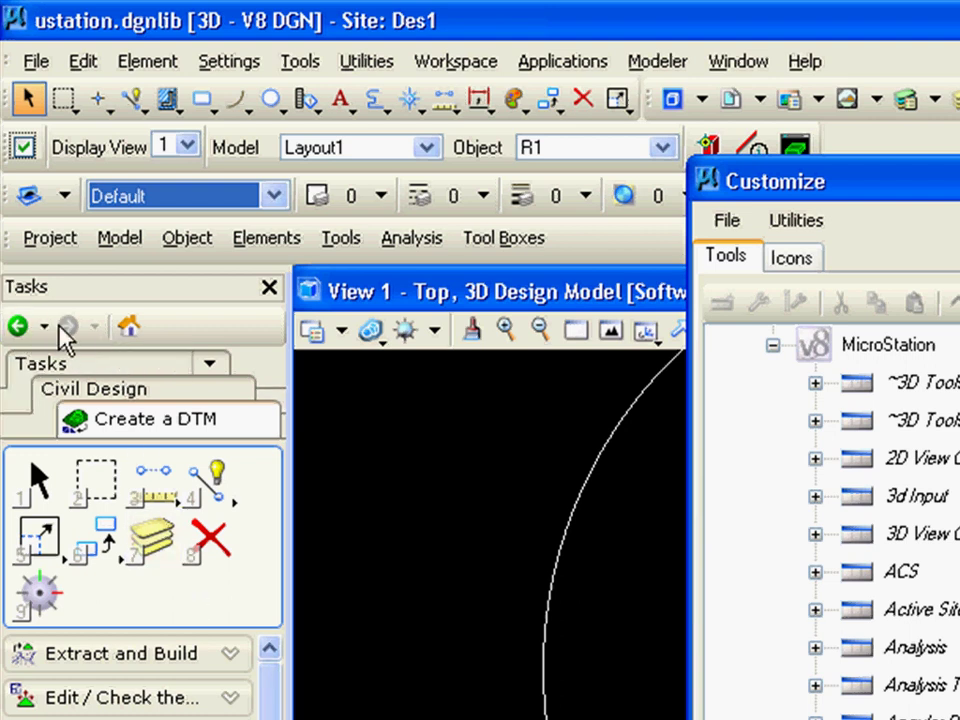
left_click(131, 330)
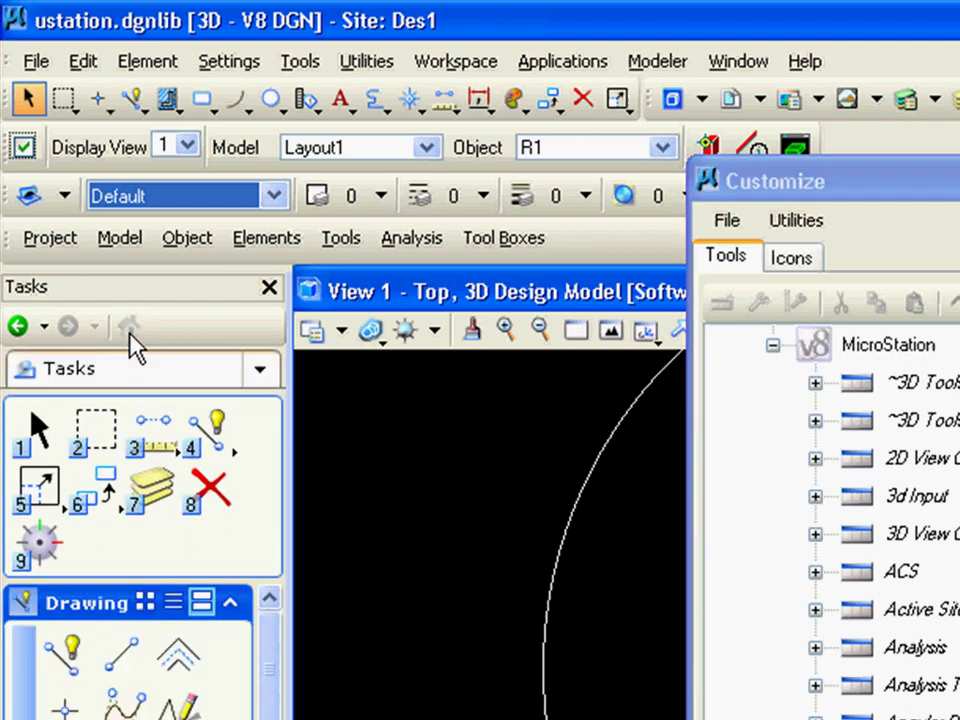
left_click(229, 604)
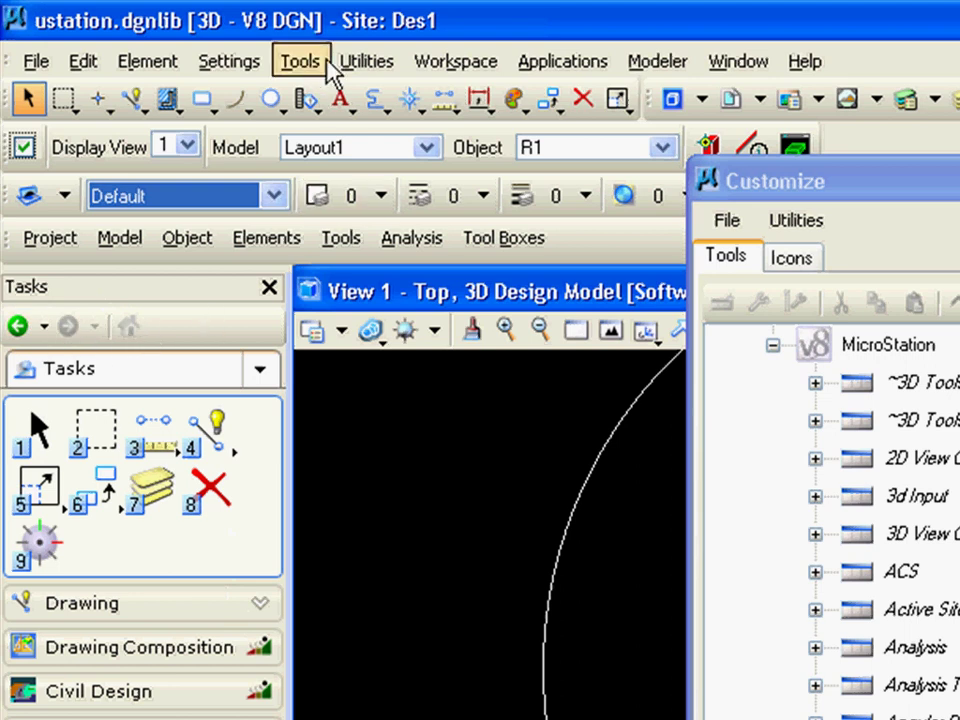
Turn off Show Navigation Tools in the Task Navigation category of the workspace preferences
left_click(456, 64)
left_click(464, 98)
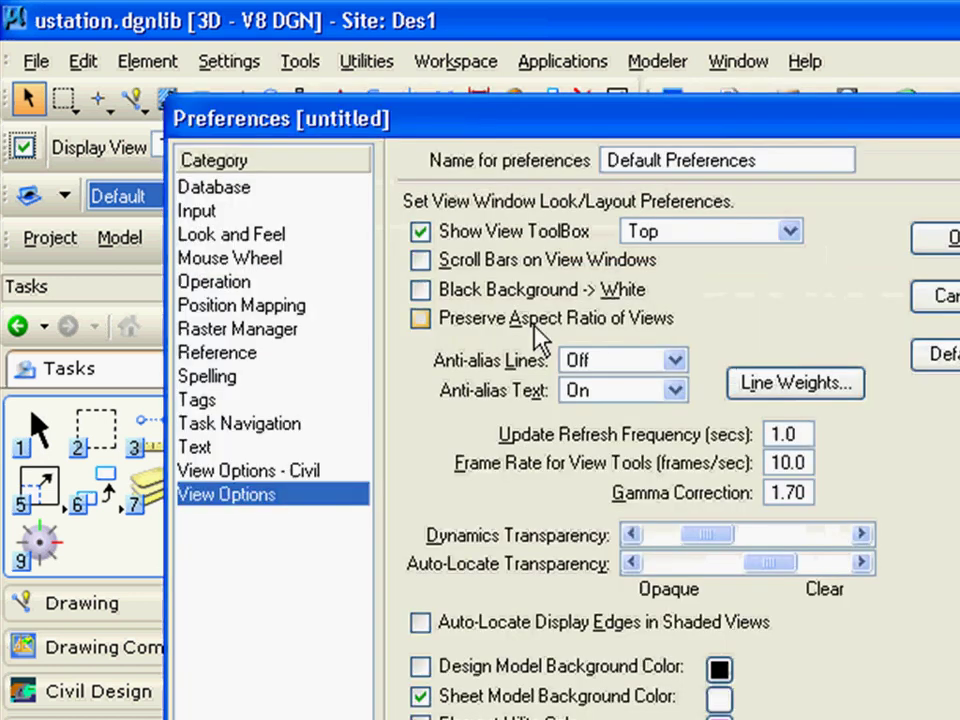
left_click(238, 424)
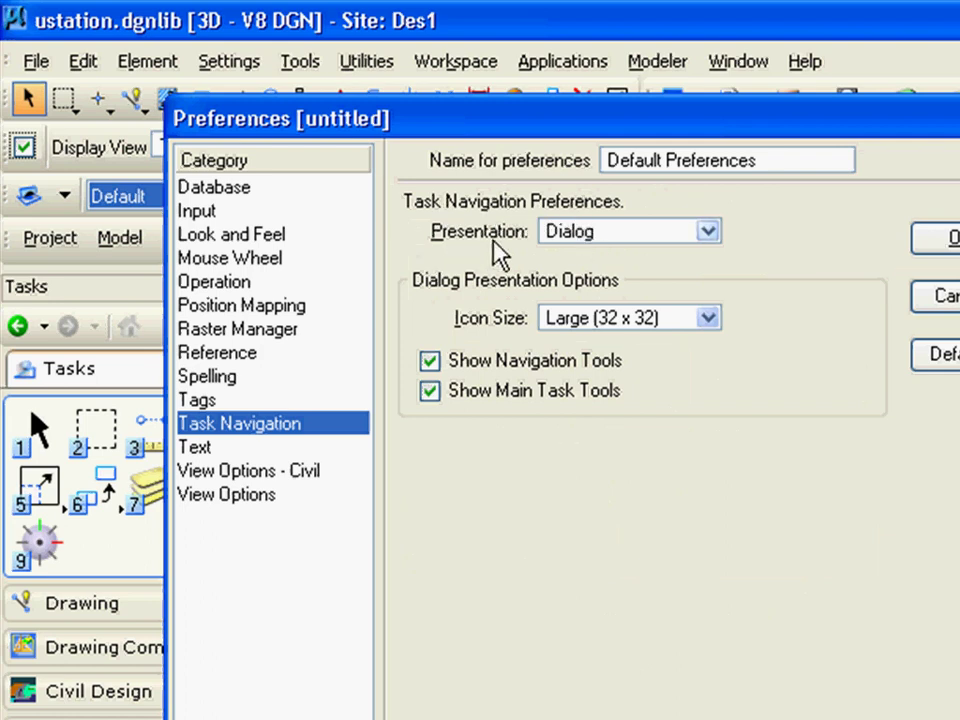
left_click_drag(675, 120, 888, 161)
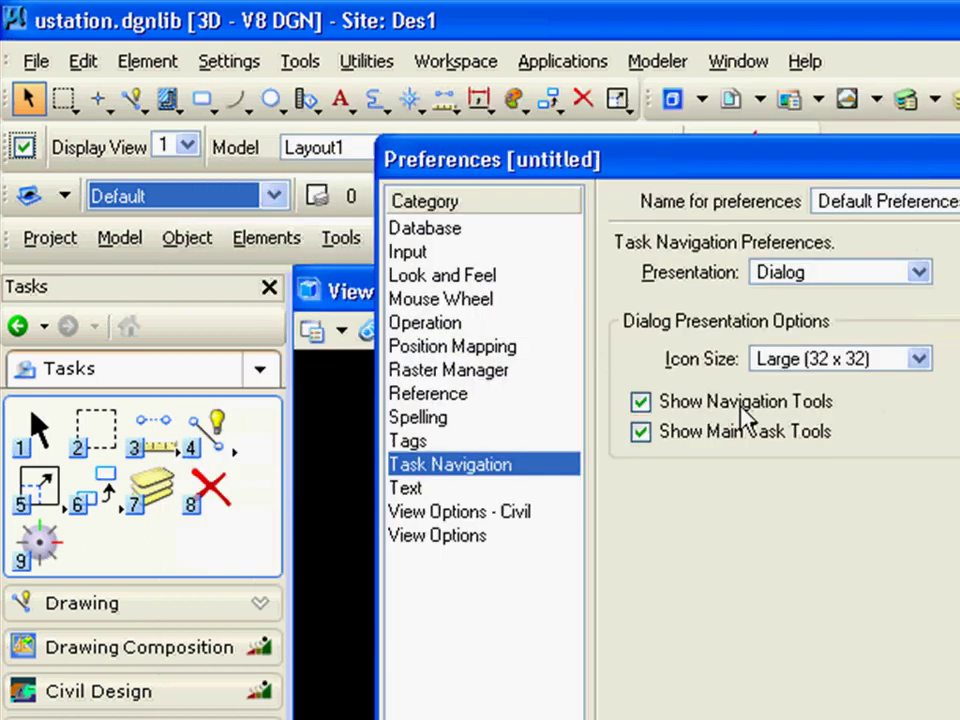
left_click(643, 405)
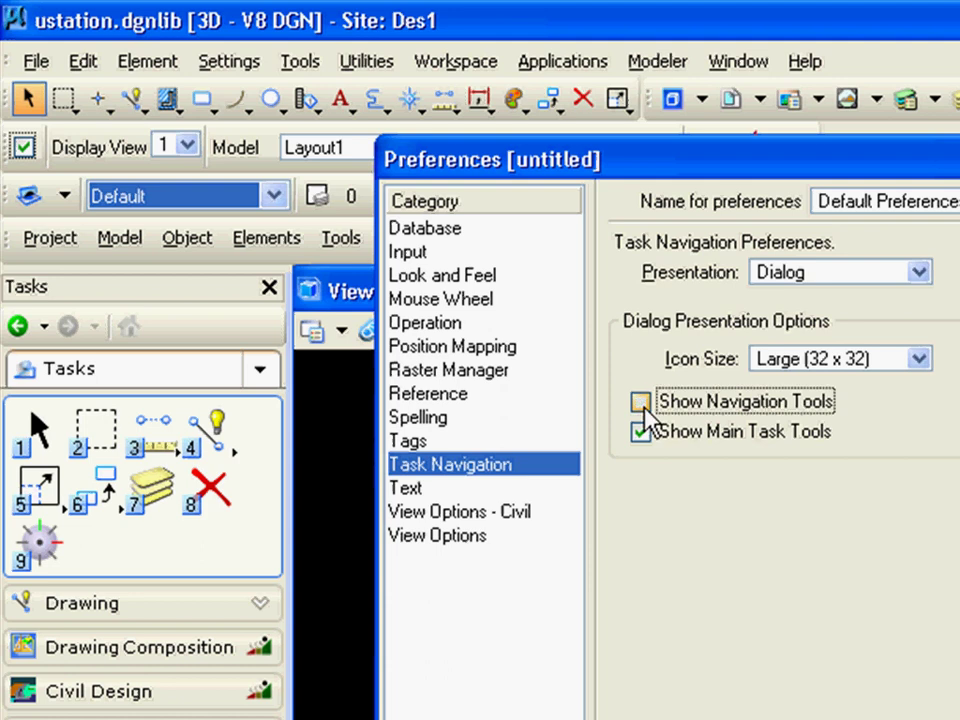
key("Return")
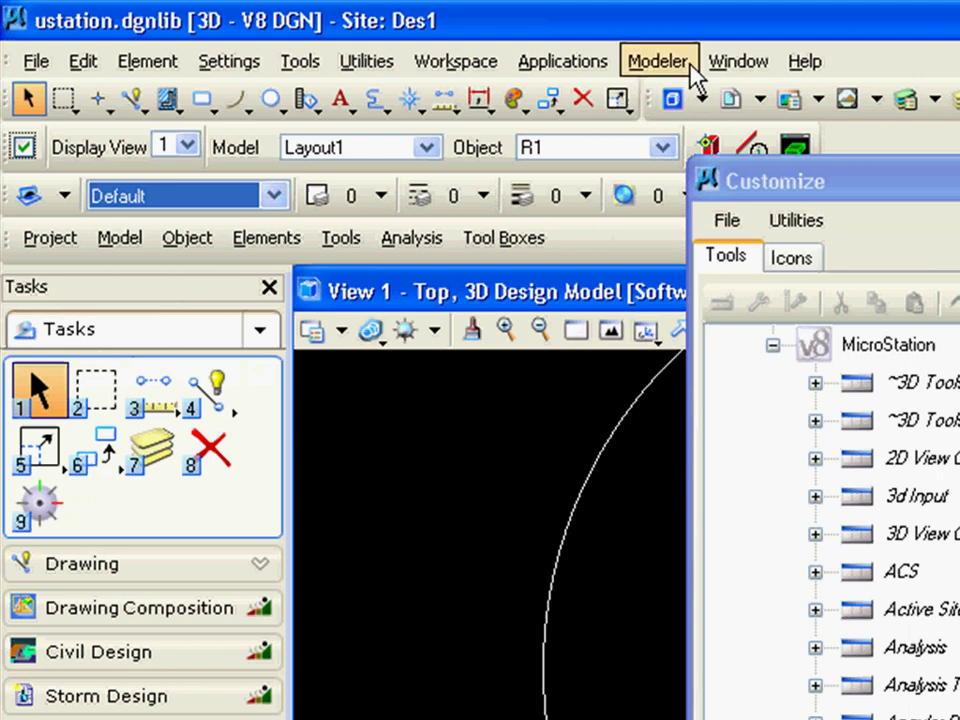
Reopen the workspace preferences and turn Show Navigation Tools back on for task navigation
left_click(563, 62)
mouse_move(500, 66)
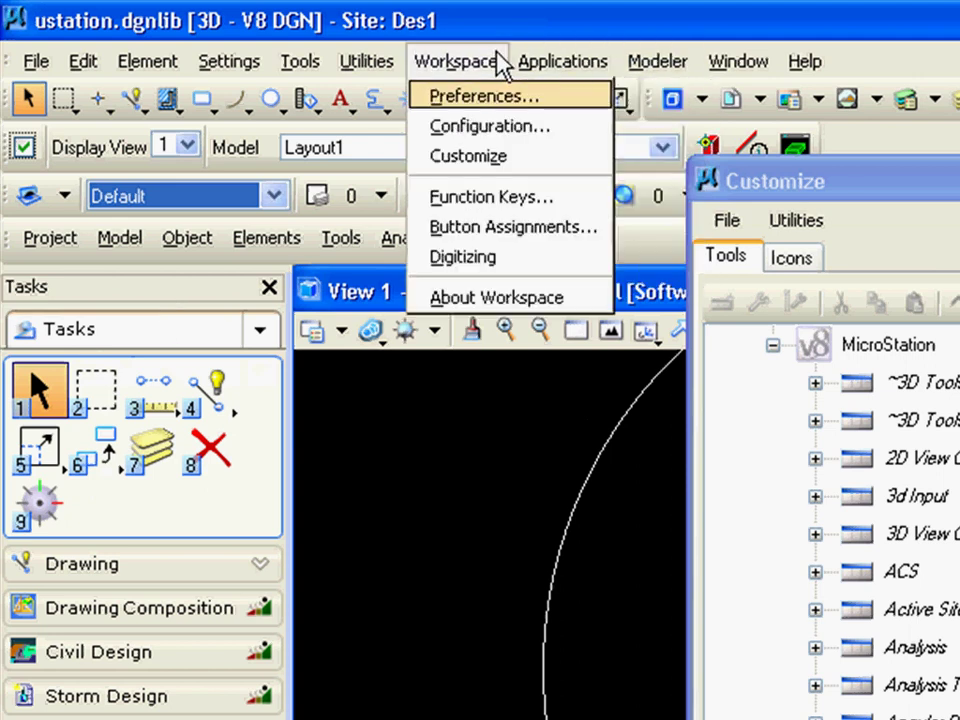
left_click(476, 99)
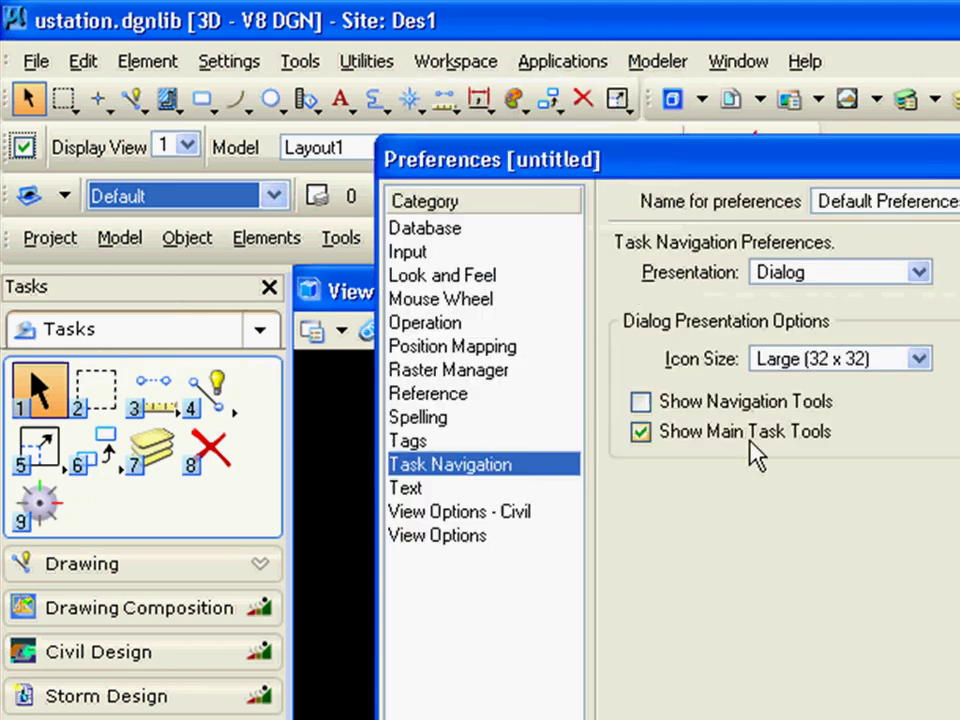
left_click(641, 403)
key("Return")
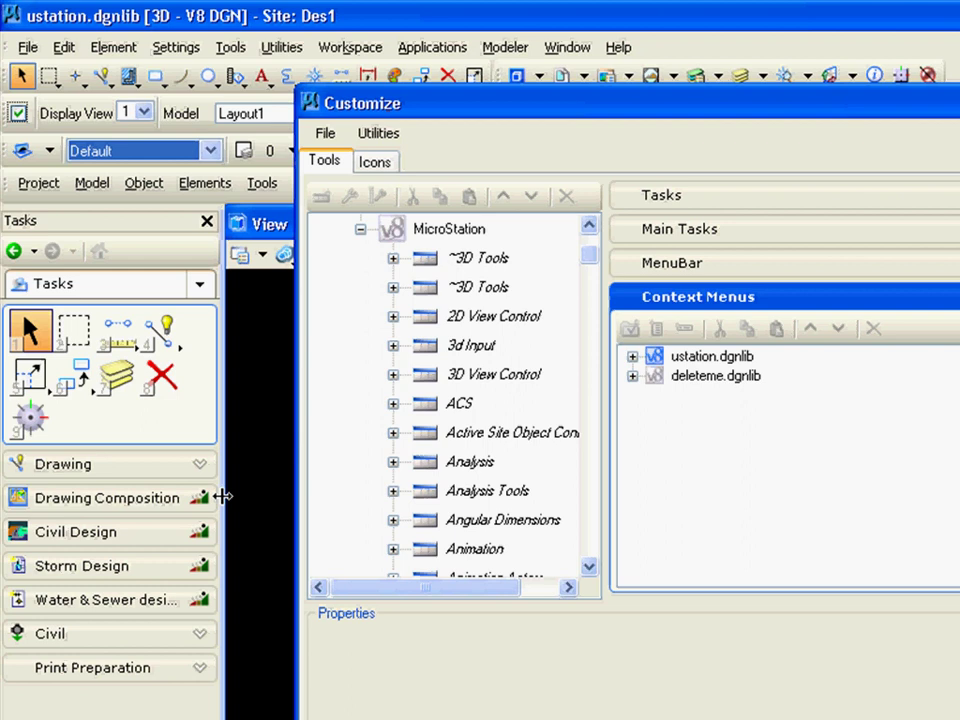
Try the restored back and home navigation in the task list and collapse the Drawing task
left_click(15, 250)
left_click(100, 252)
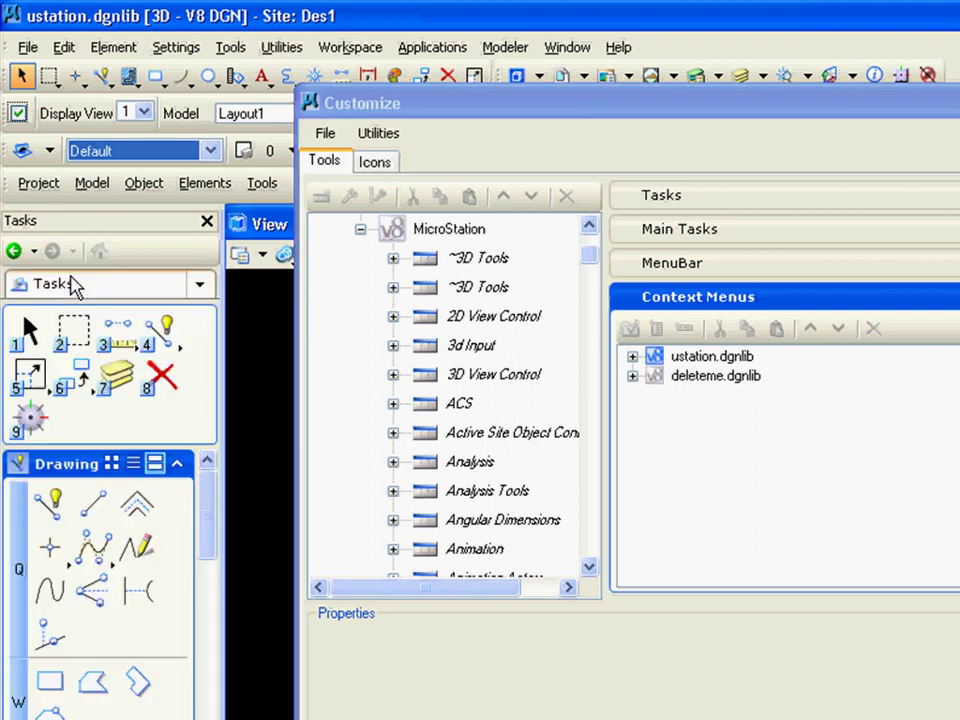
left_click(180, 463)
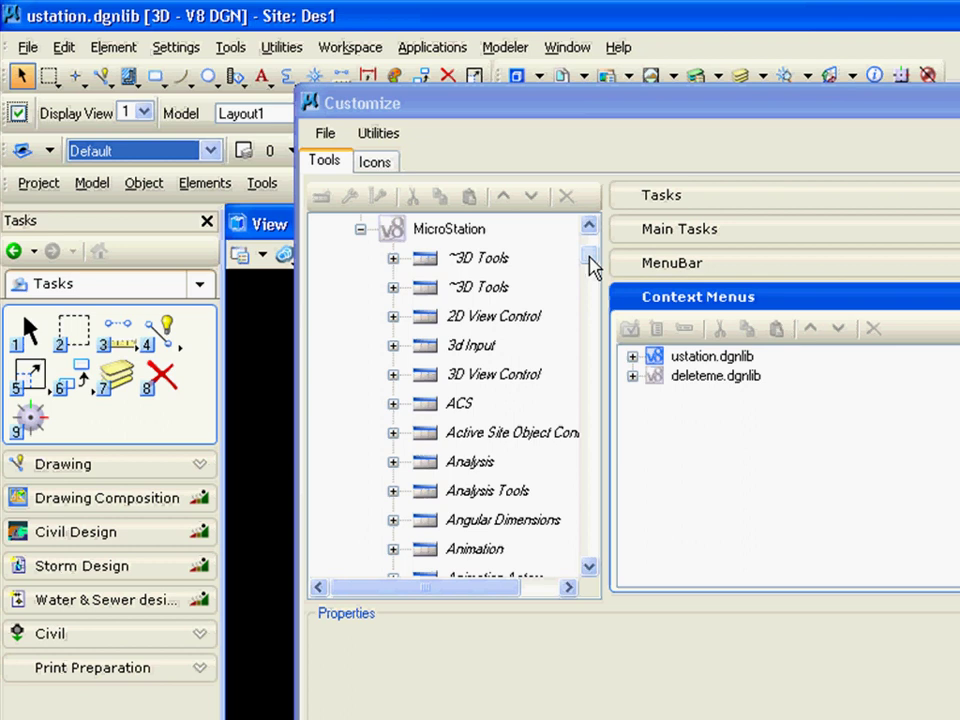
In the Customize dialog's Tasks section, expand Application Tasks and ustation.dgnlib to list the tasks under Civil Design
left_click(720, 200)
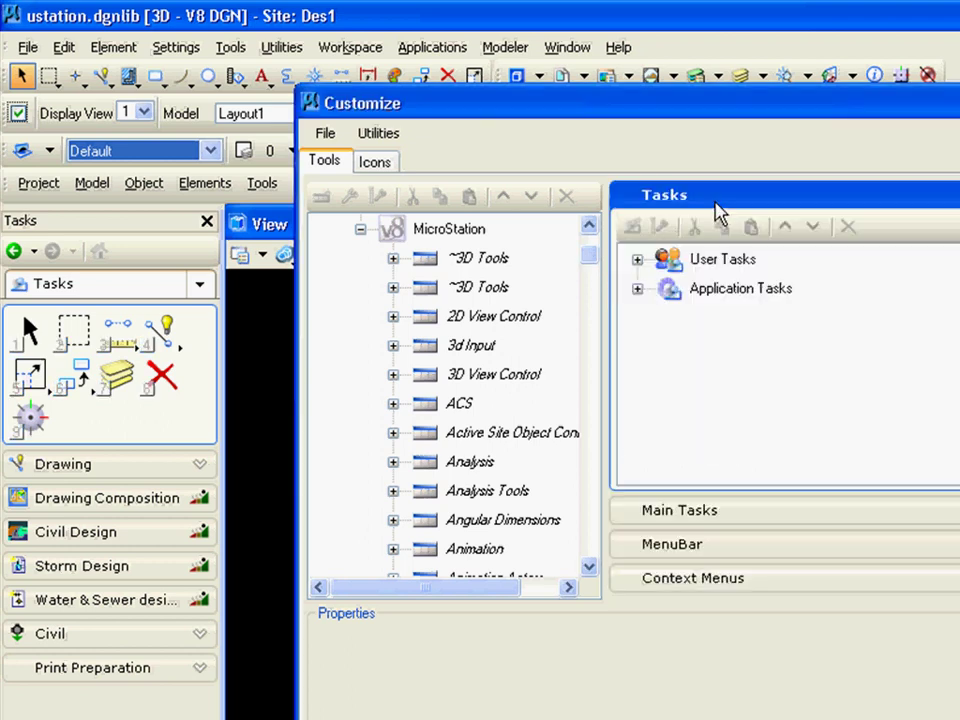
left_click(637, 288)
left_click(670, 318)
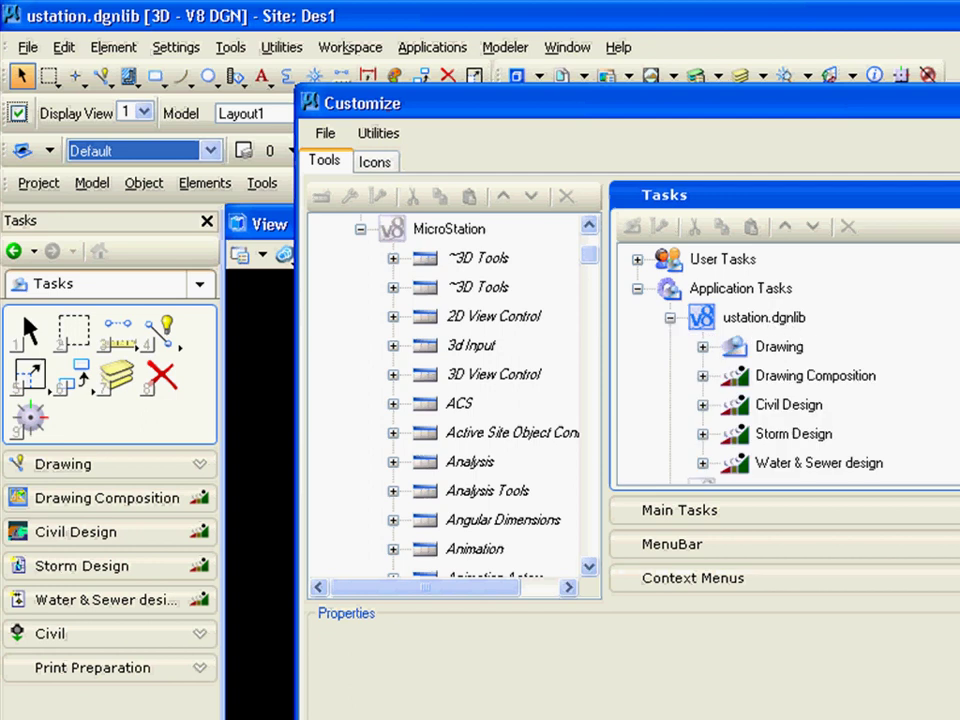
scroll(785, 360, "down", 1)
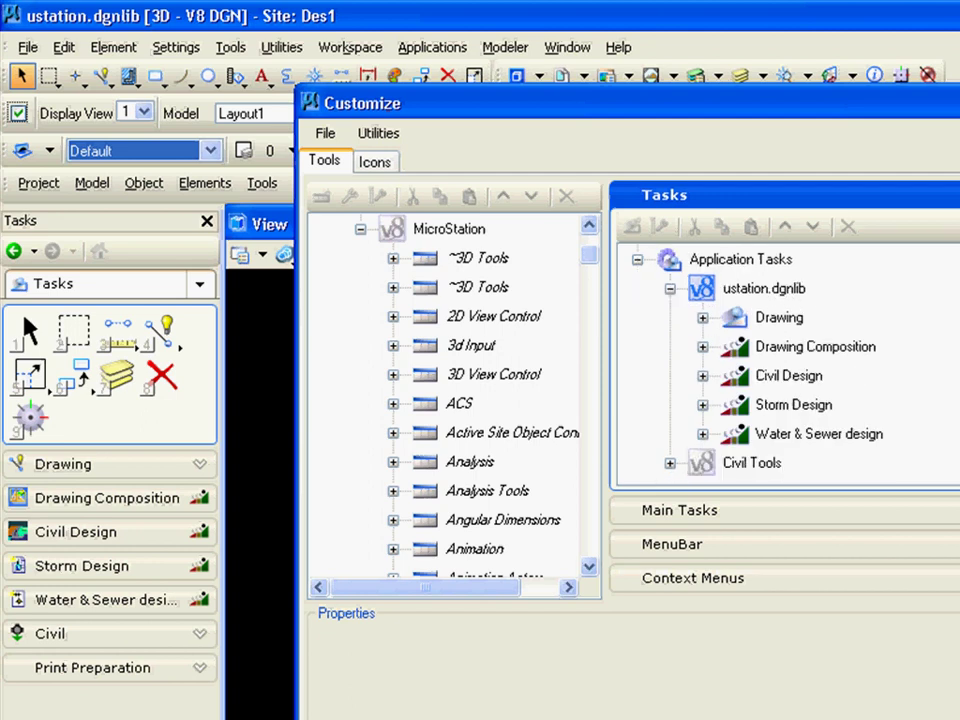
left_click(703, 376)
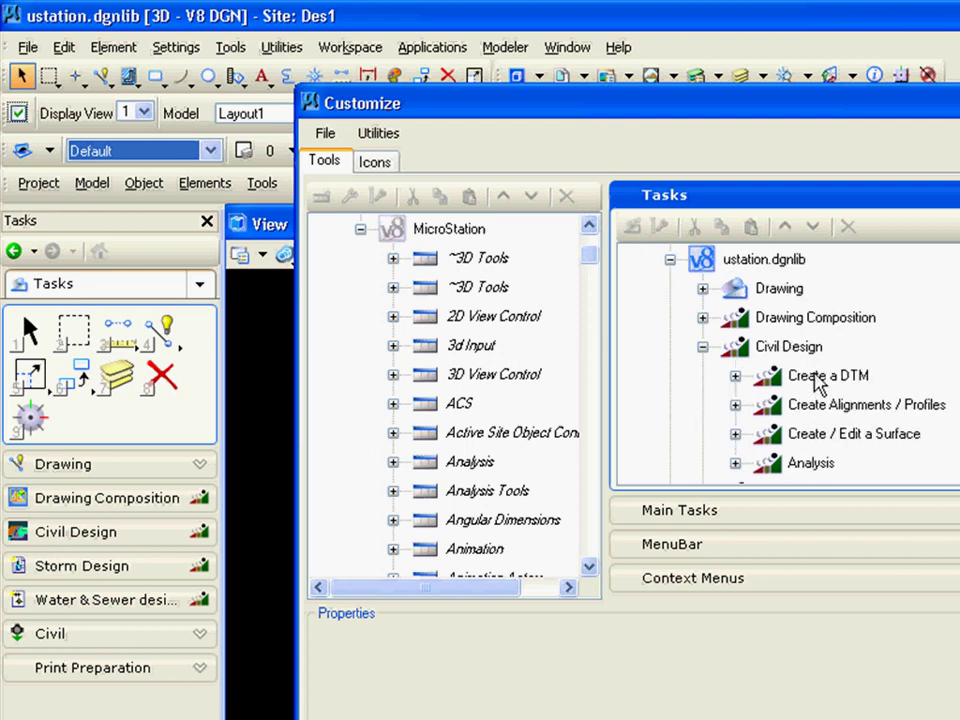
Add a new task named Pond Design under Civil Design in ustation.dgnlib
right_click(775, 350)
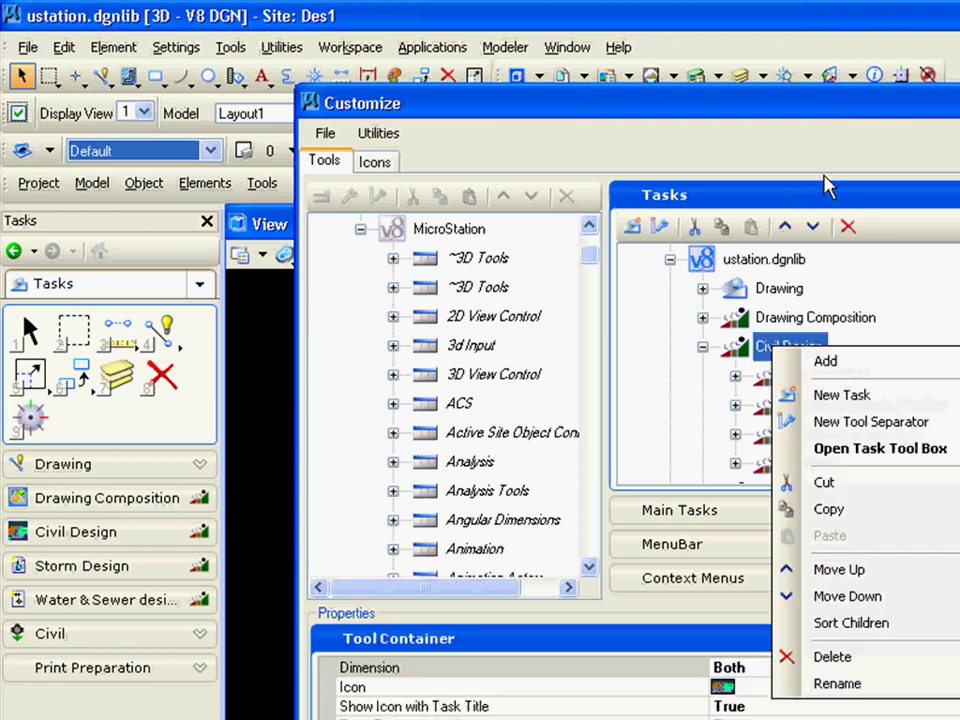
left_click(857, 413)
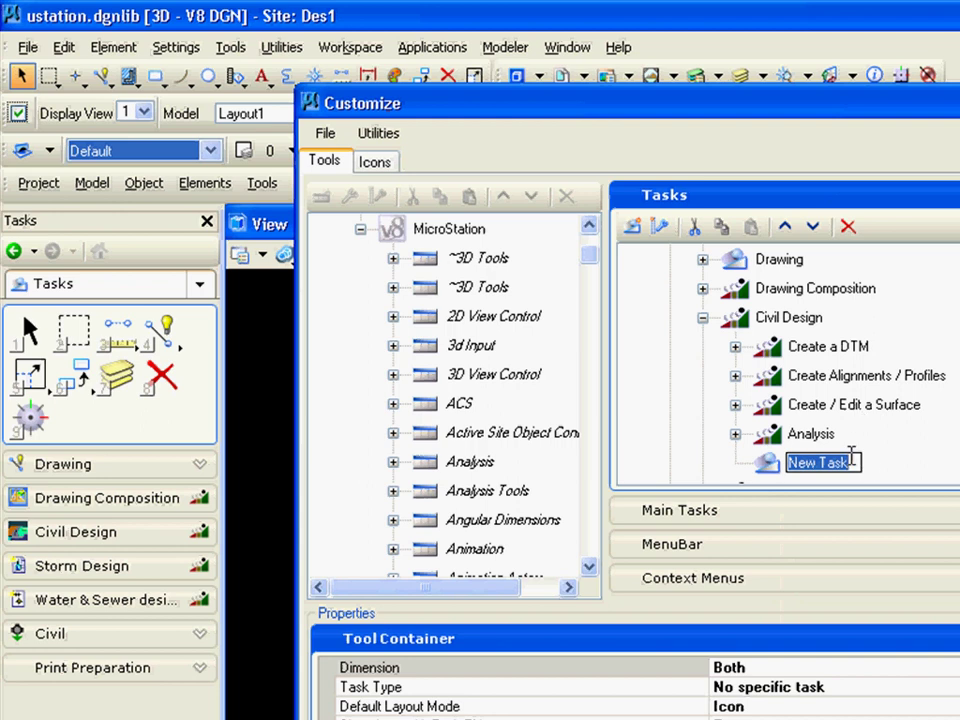
type("PO")
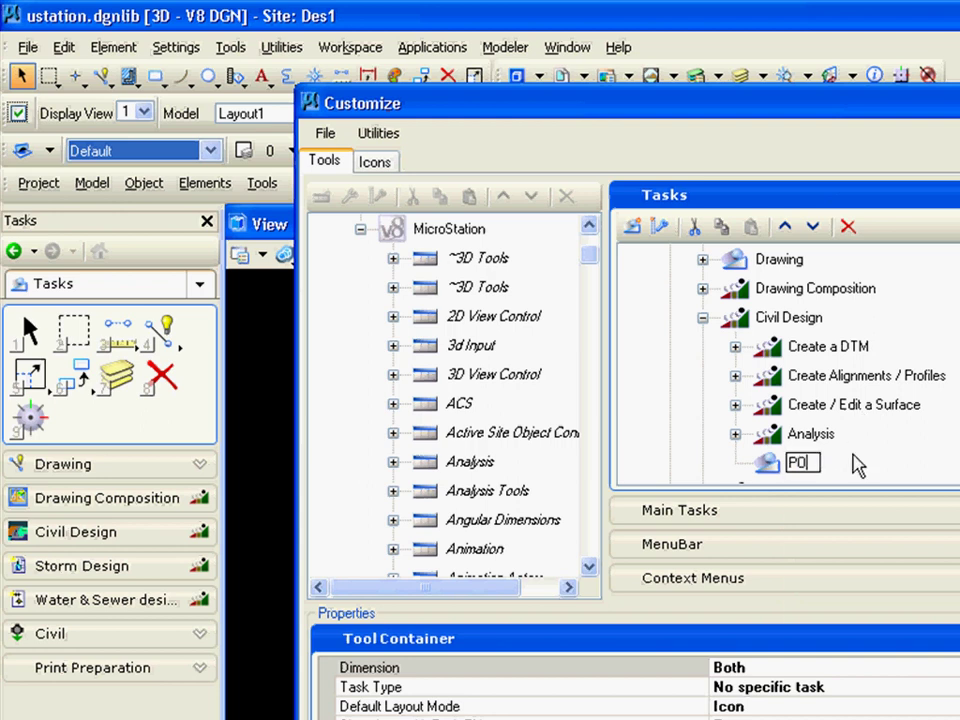
type("nd")
key("BackSpace")
key("BackSpace")
type("ond Des")
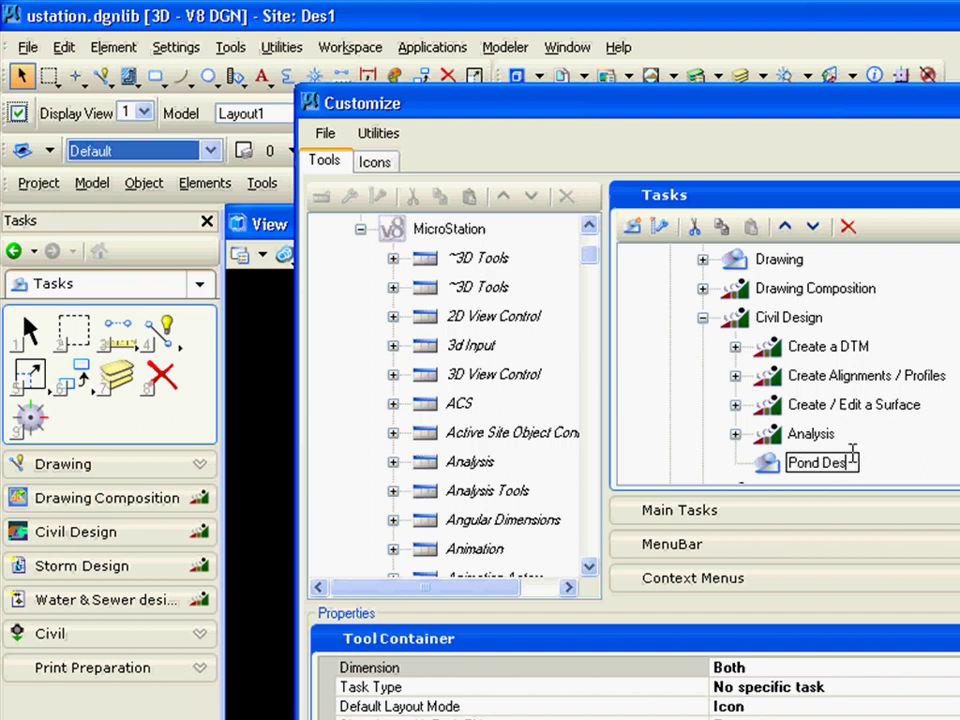
type("ign")
key("Return")
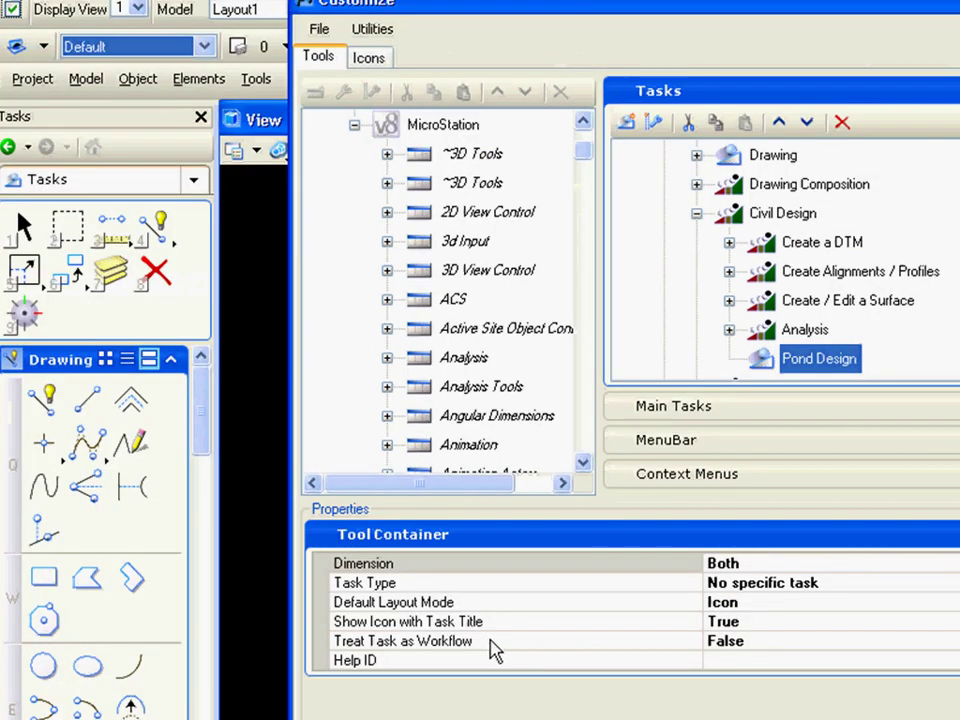
Set Treat Task as Workflow to True for Pond Design and collapse the Drawing task in the task list
left_click(418, 643)
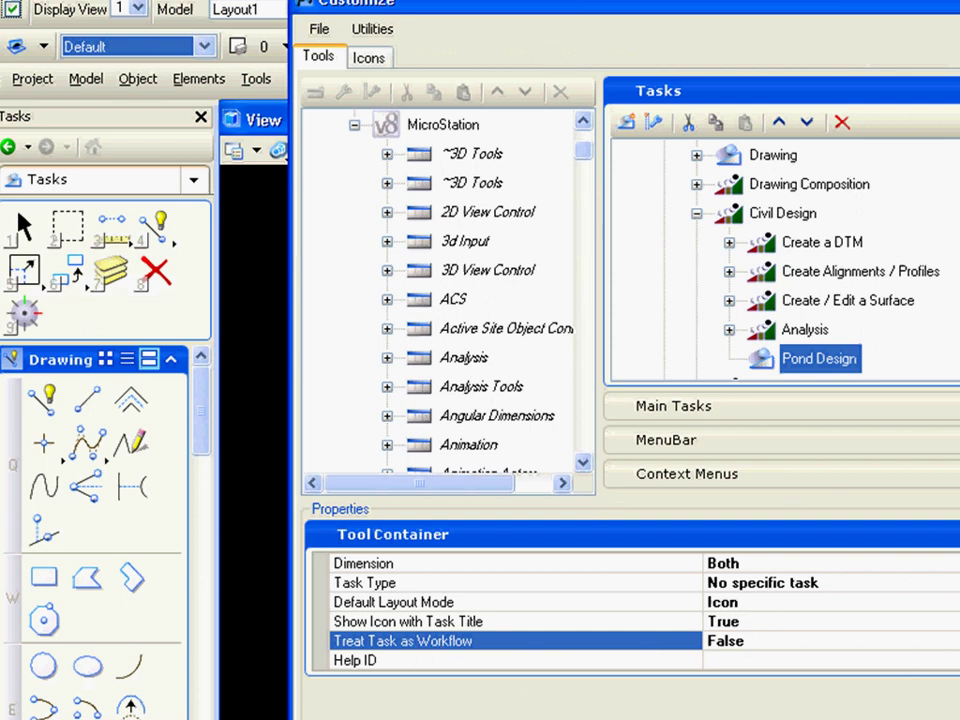
left_click(879, 641)
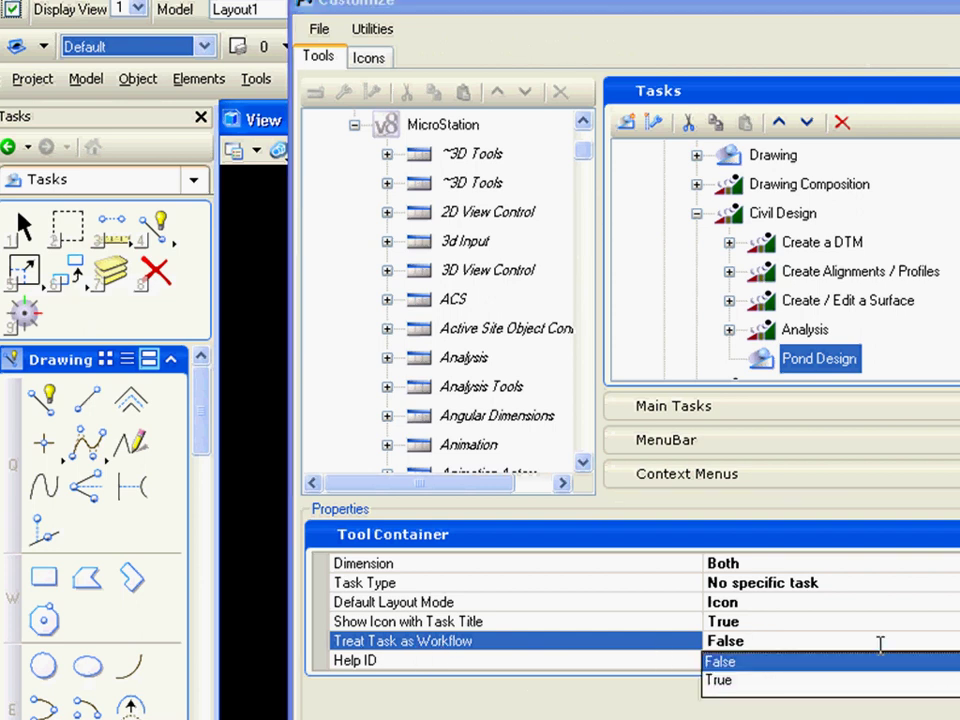
left_click(716, 681)
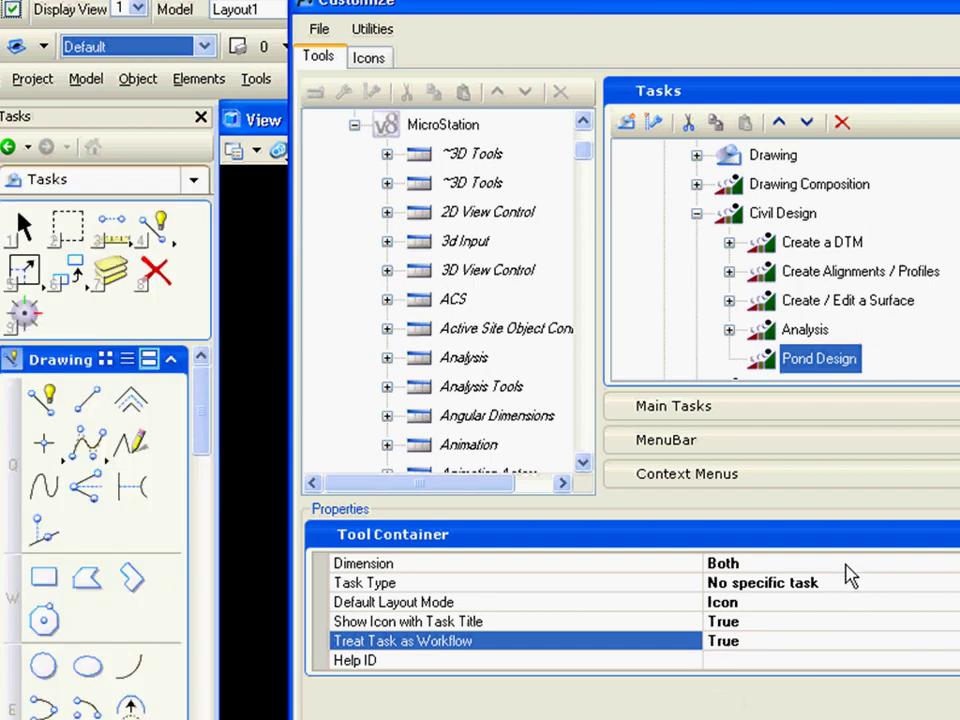
left_click(174, 360)
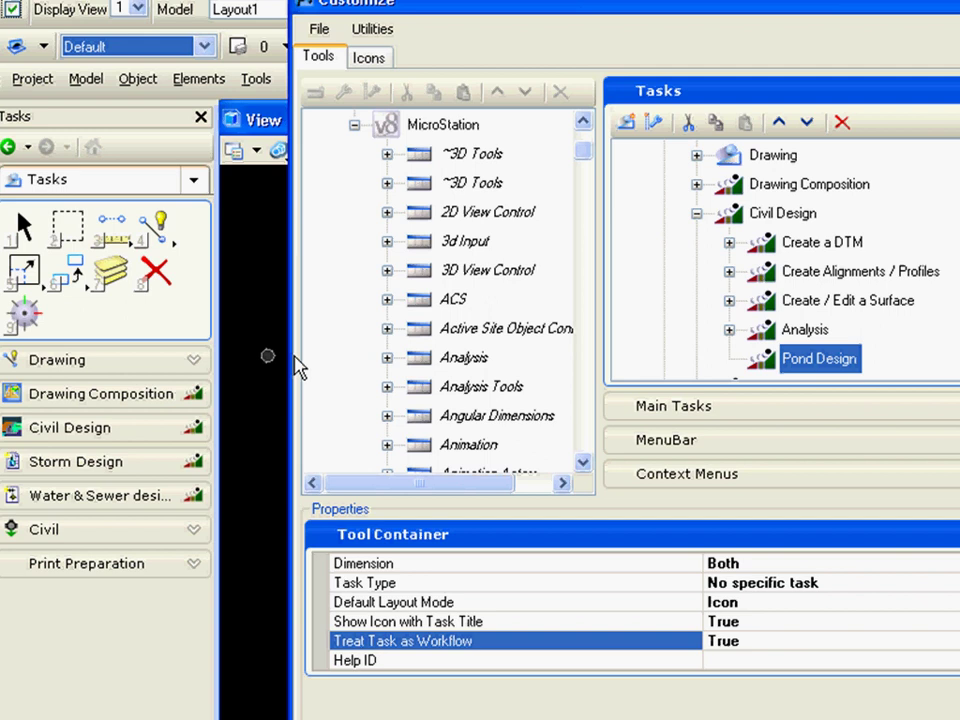
Expand Object Tools in the MicroStation tool list and copy the New Object tool
left_click_drag(583, 150, 587, 198)
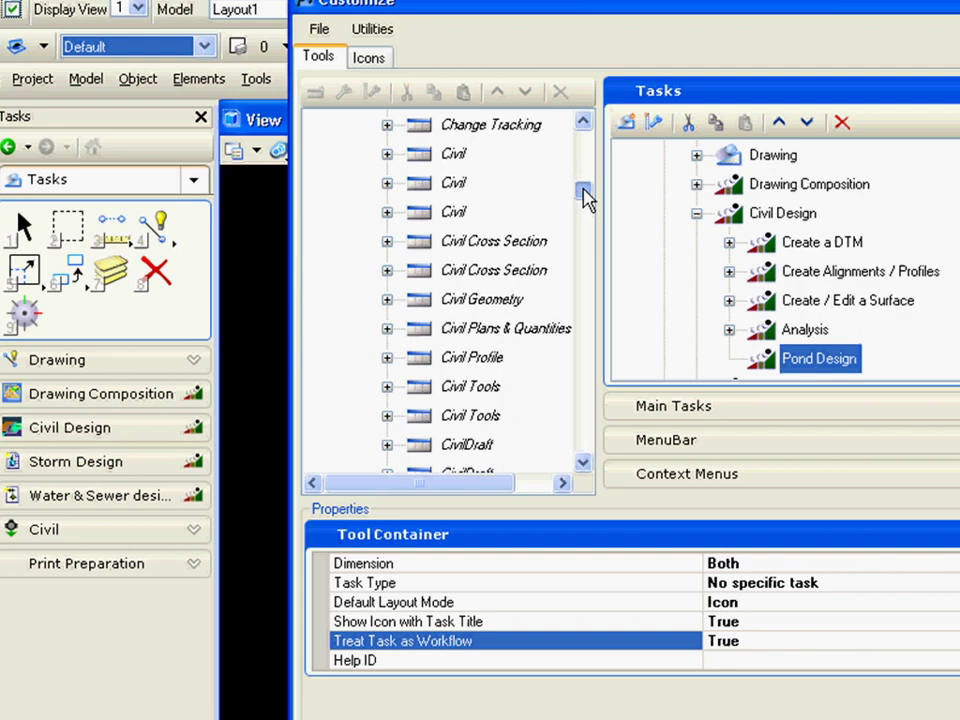
left_click_drag(587, 198, 590, 343)
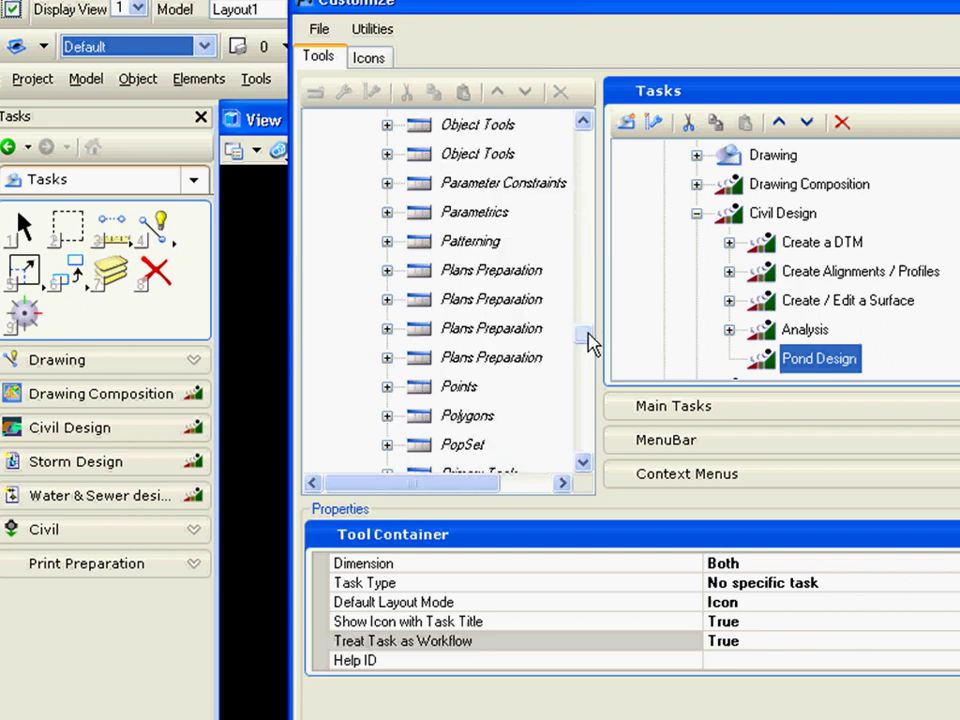
left_click(387, 124)
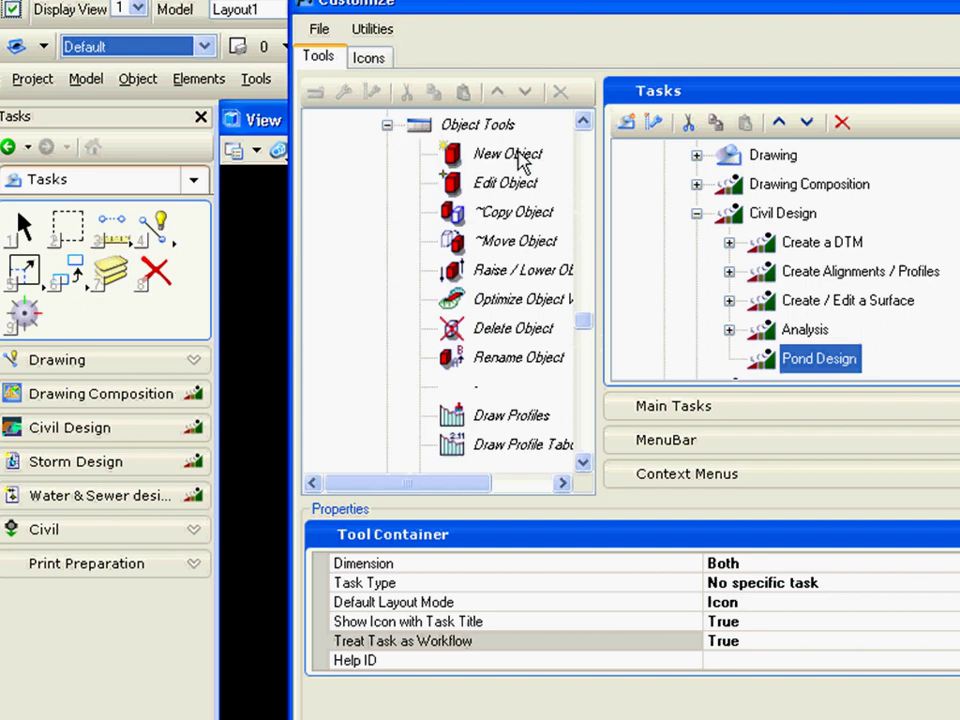
right_click(520, 158)
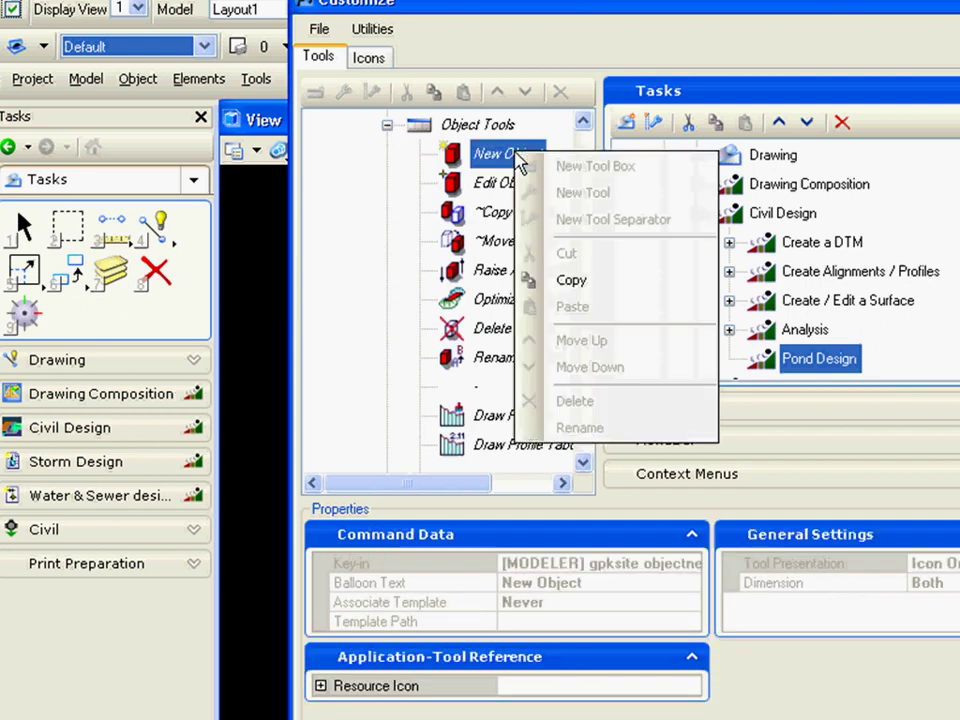
left_click(596, 281)
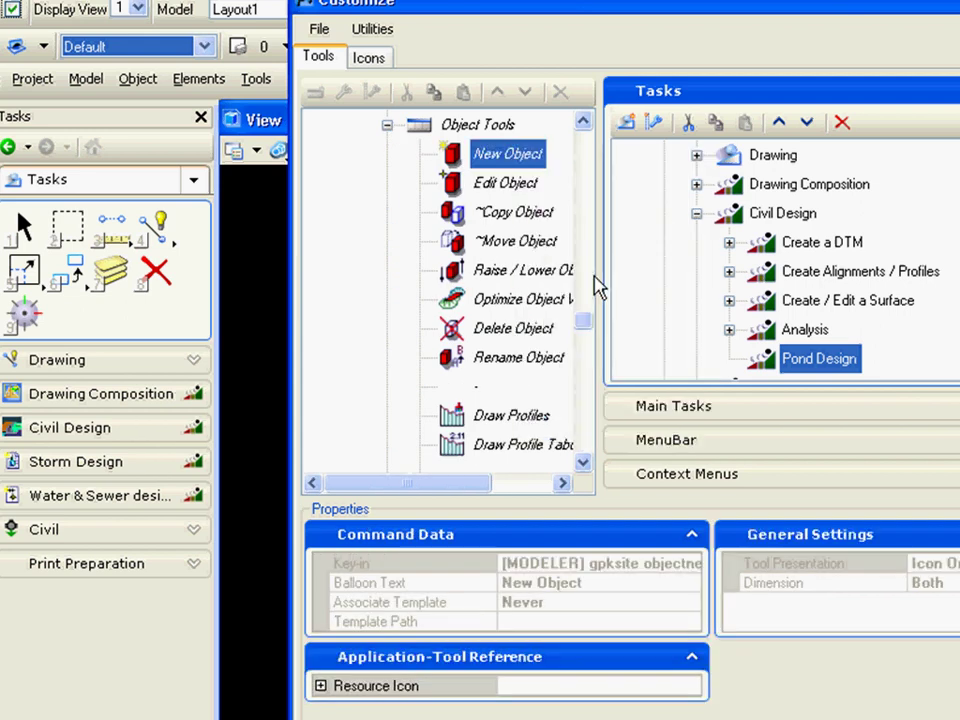
Try to paste New Object directly into the Pond Design workflow, and copy the tool again
right_click(822, 366)
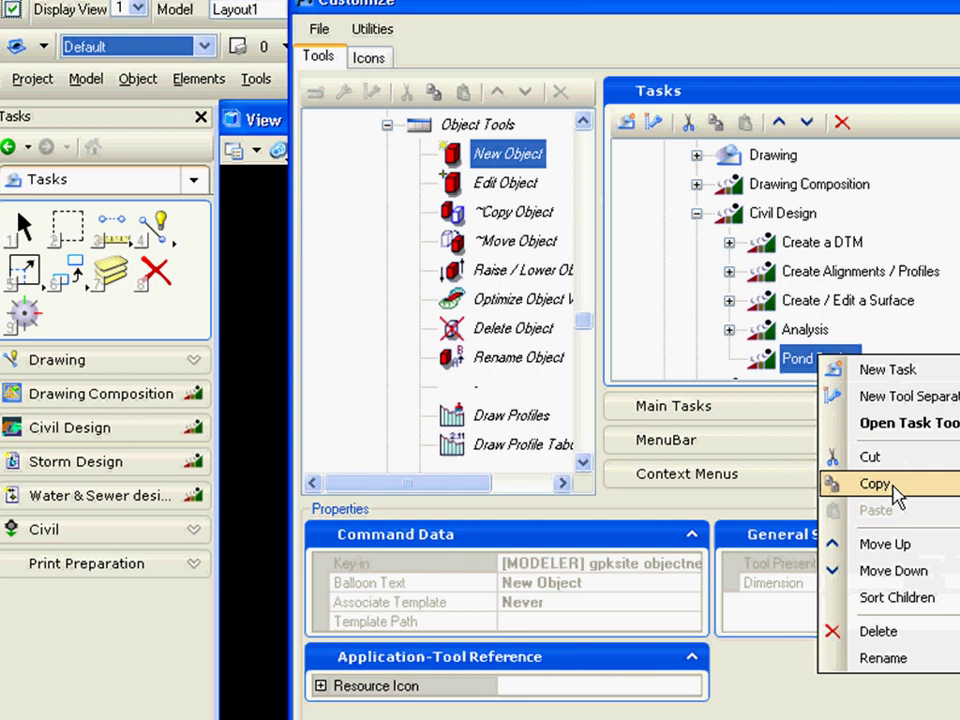
left_click(508, 154)
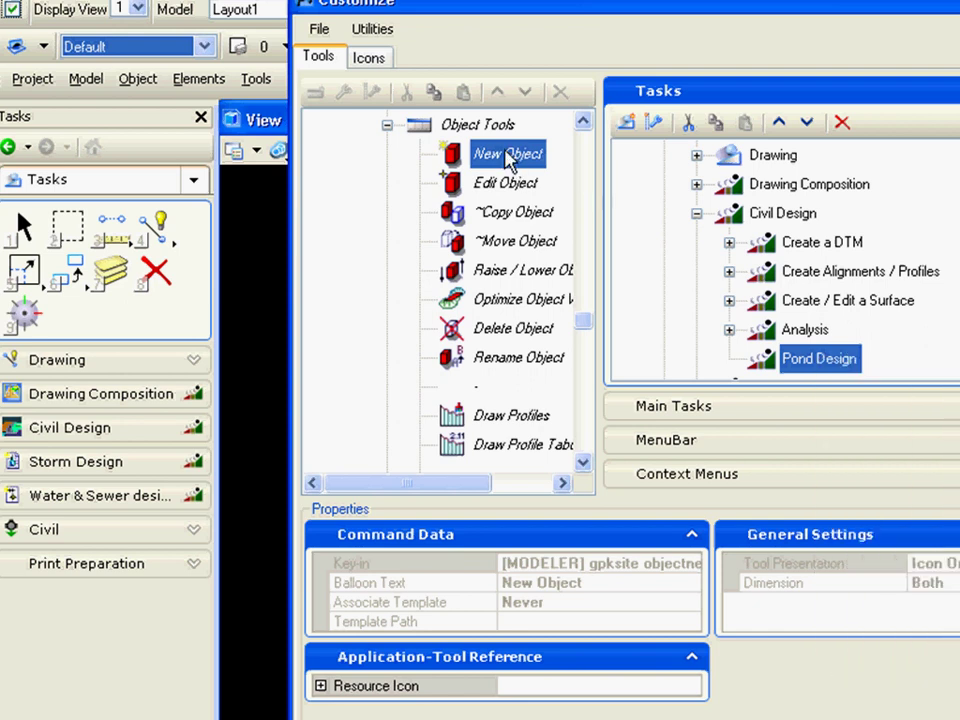
right_click(508, 157)
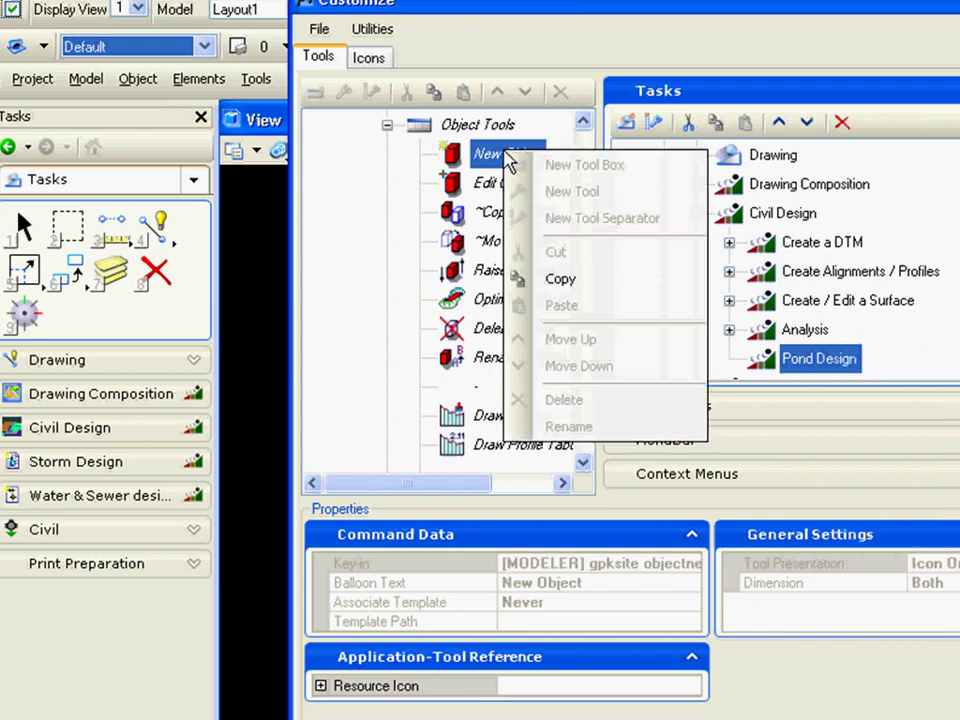
left_click(561, 280)
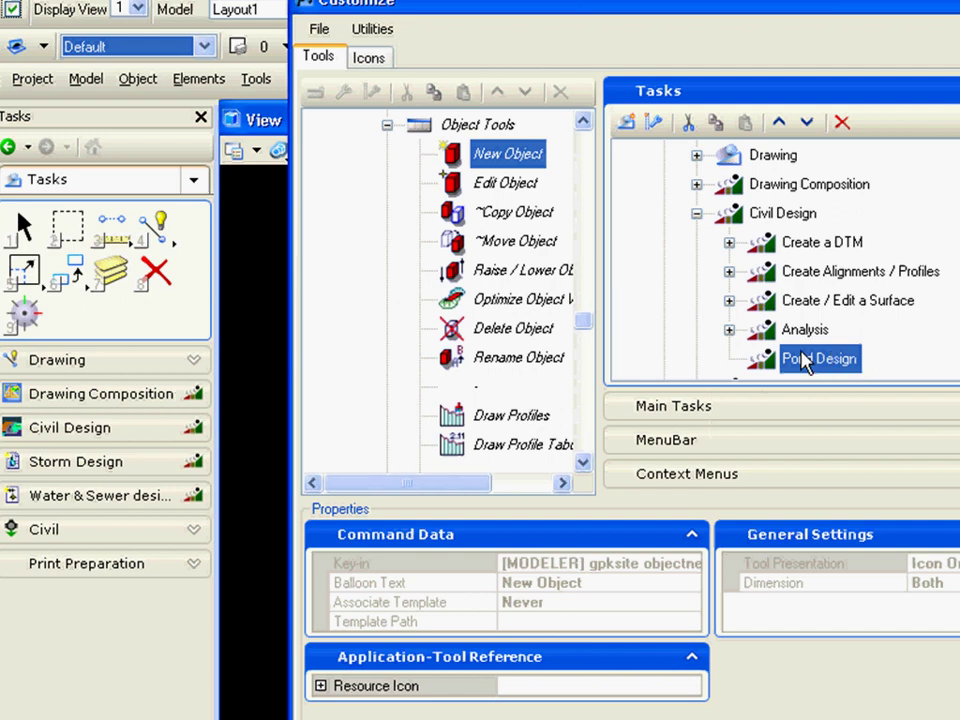
Add a new task named Create / Edit Object under Pond Design
right_click(805, 365)
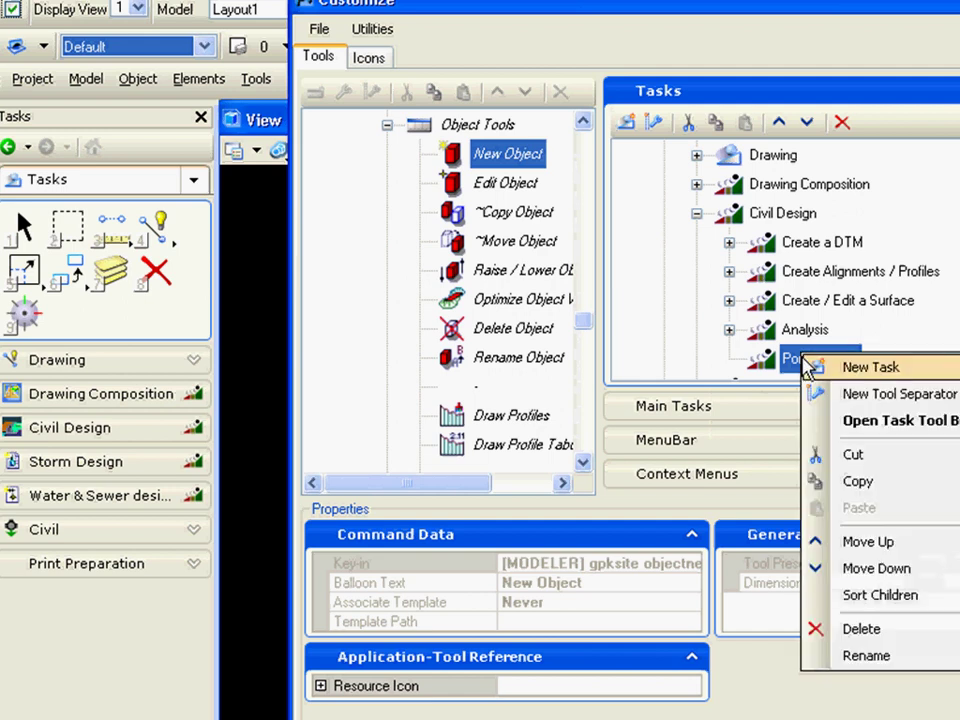
left_click(872, 369)
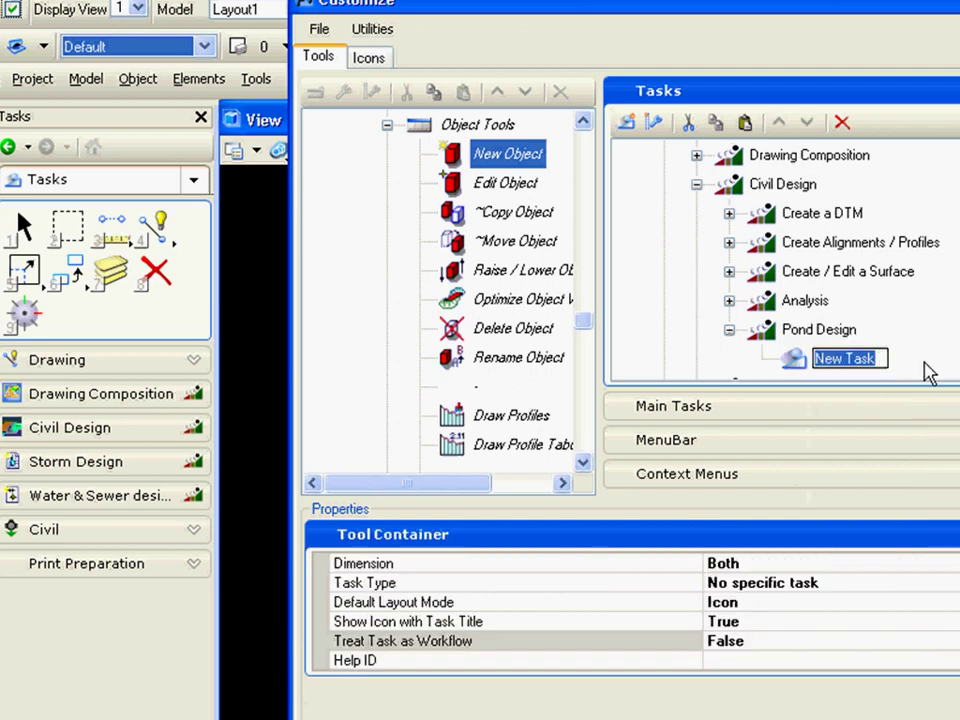
type("C")
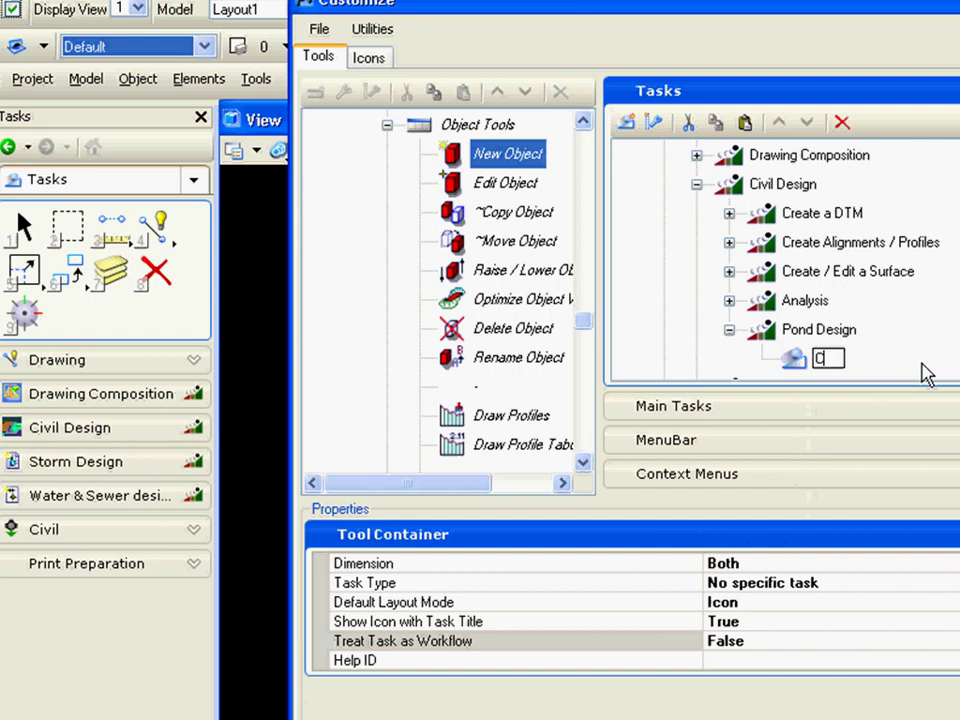
type("reate O")
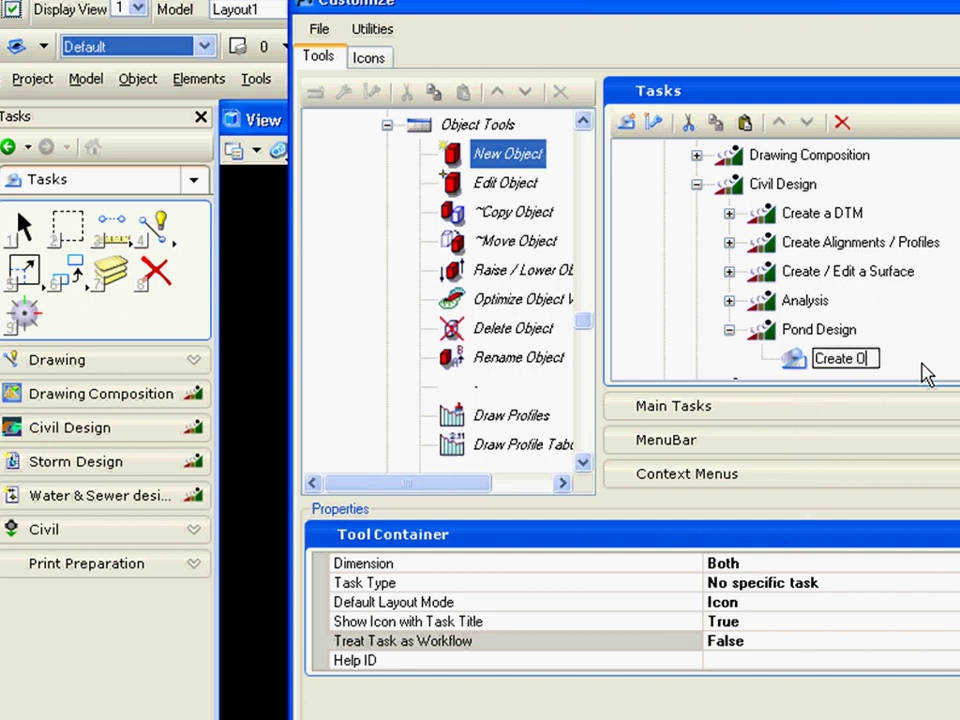
type("bject")
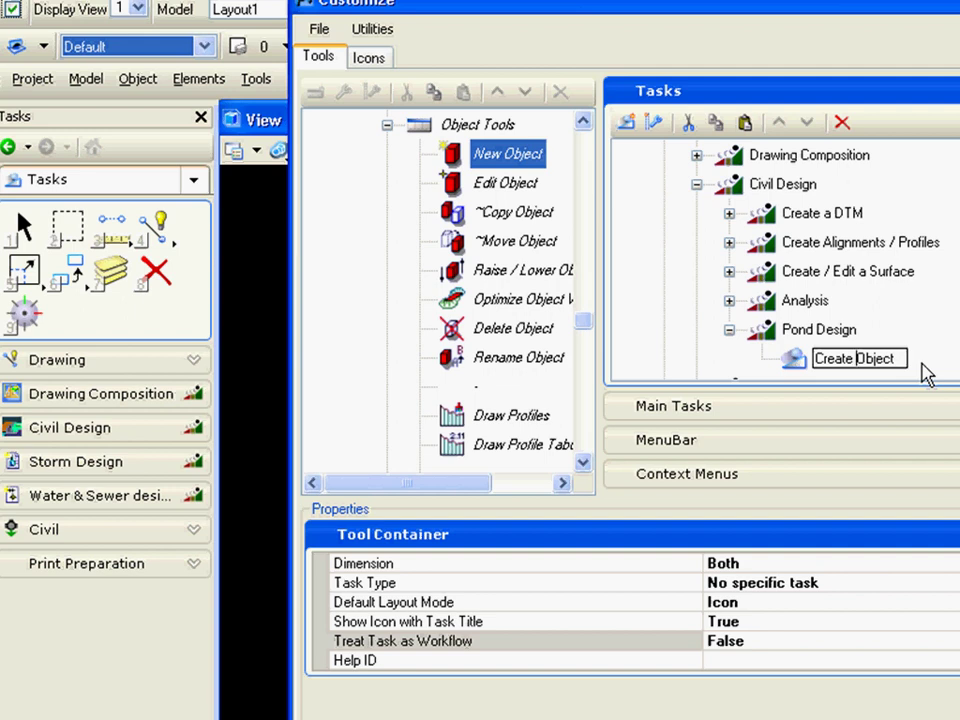
type("/ Edi")
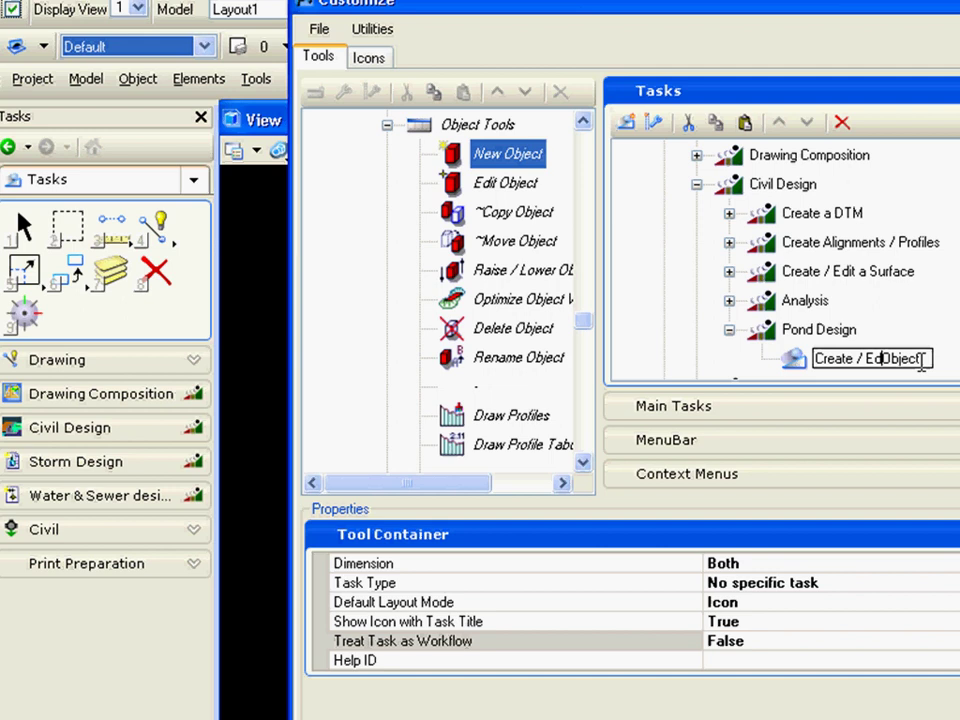
type("t")
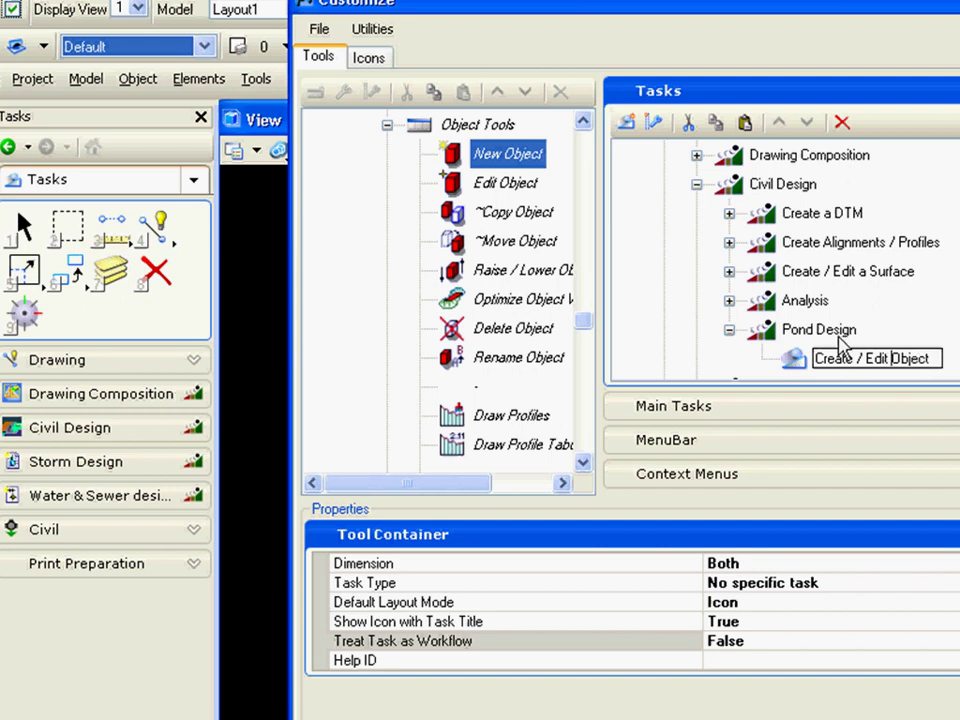
key("Return")
Paste the New Object tool into the Create / Edit Object task and collapse the Drawing task in the task list
right_click(848, 366)
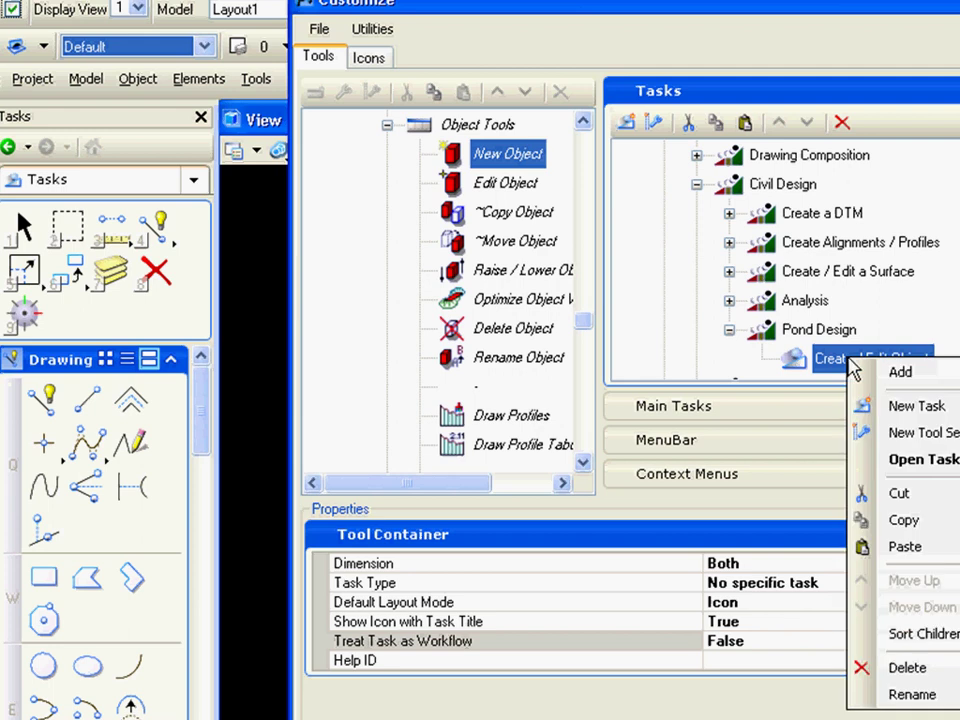
left_click(860, 550)
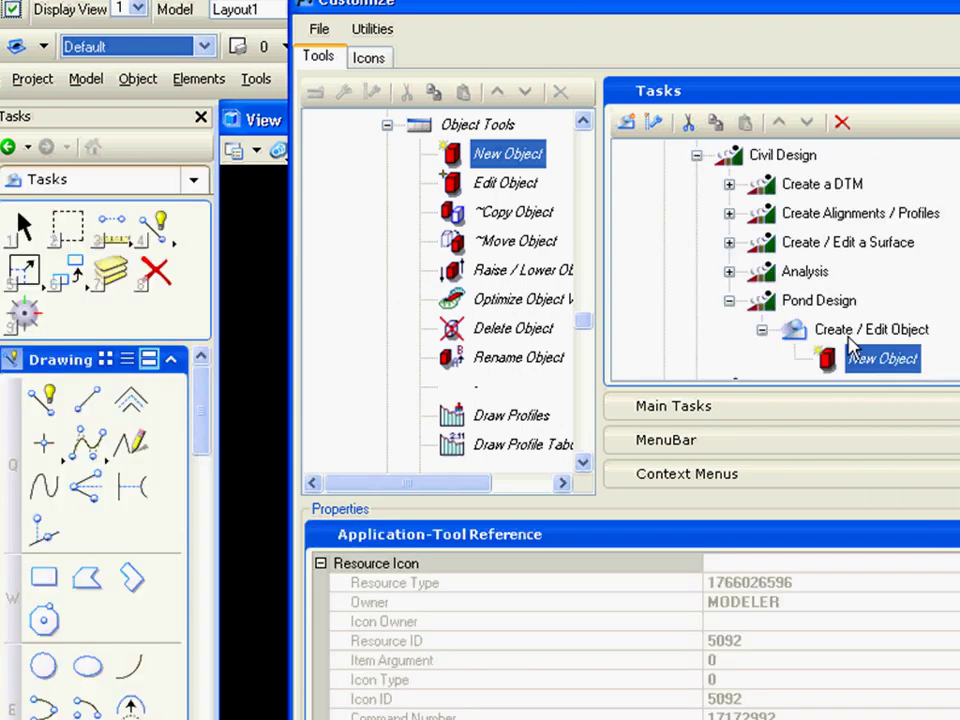
left_click(173, 361)
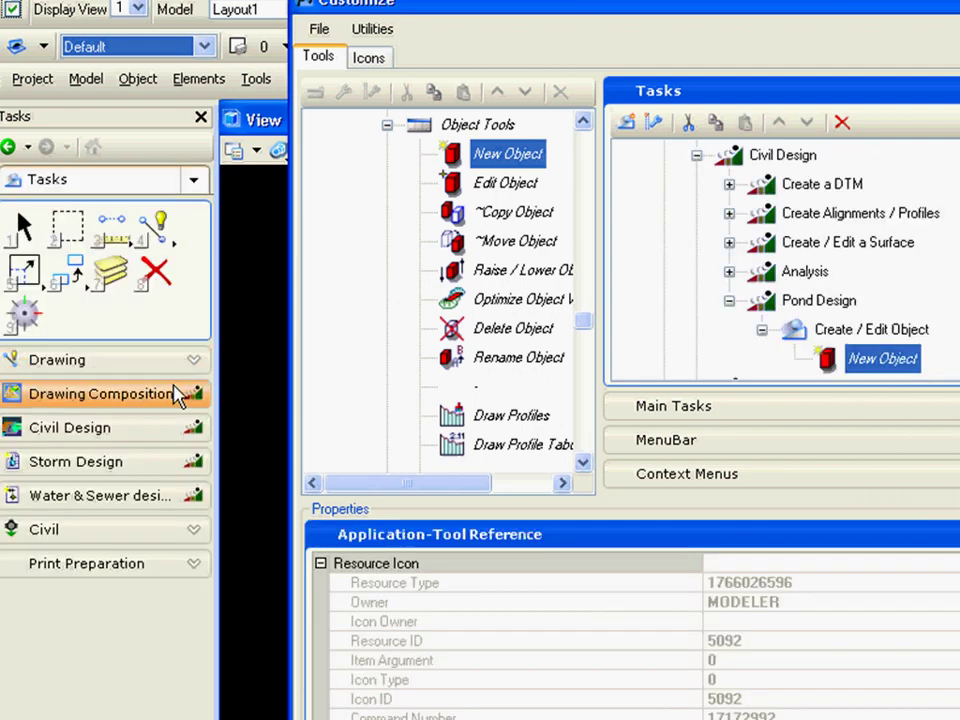
Open the Pond Design workflow under Civil Design in the task list and show the Create / Edit Object tools in list layout
left_click(70, 430)
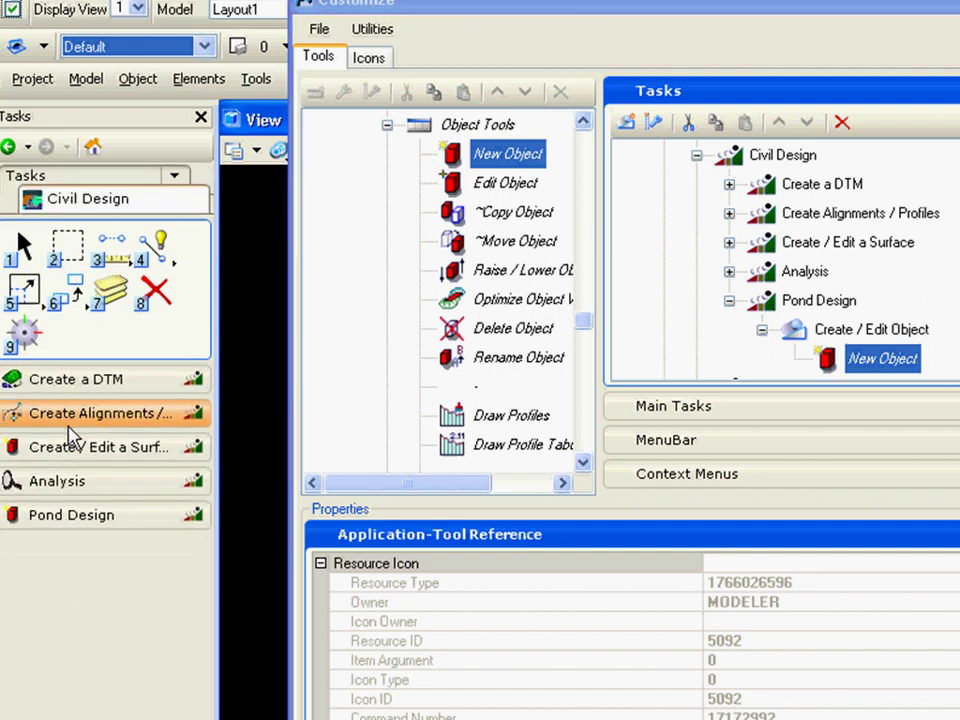
left_click(105, 520)
left_click(150, 399)
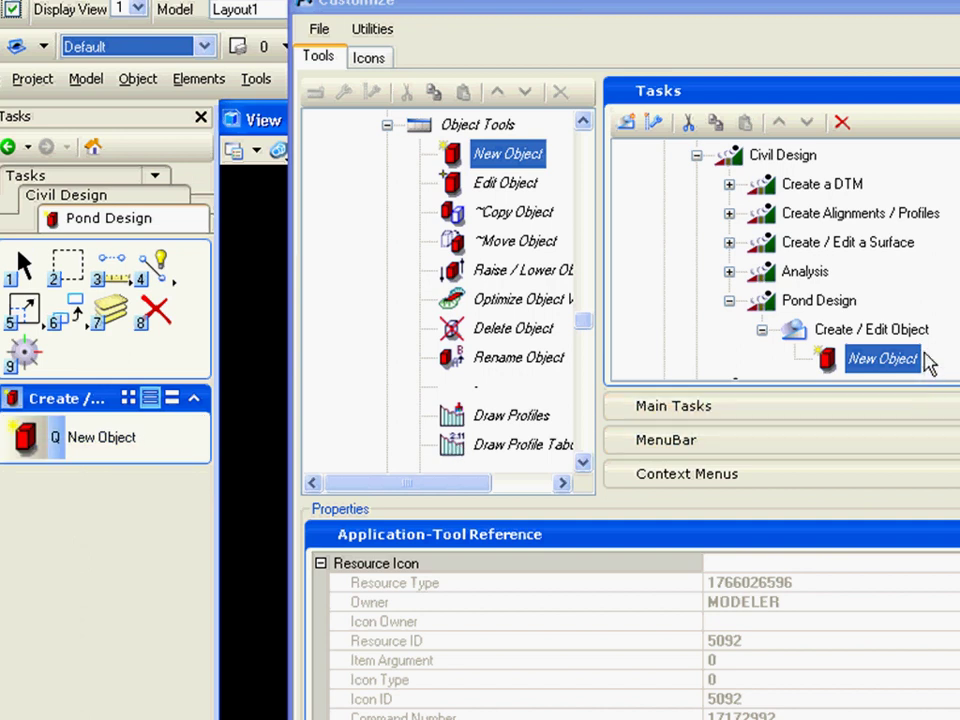
Add a second task named Add Elements under Pond Design in the Customize dialog
left_click(838, 301)
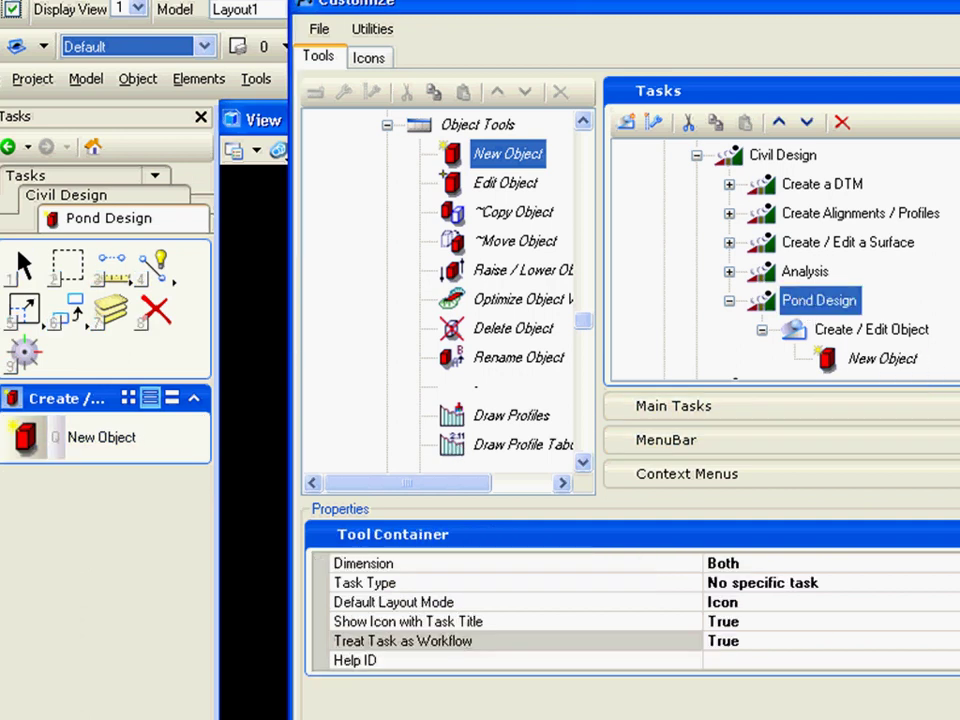
scroll(780, 260, "down", 1)
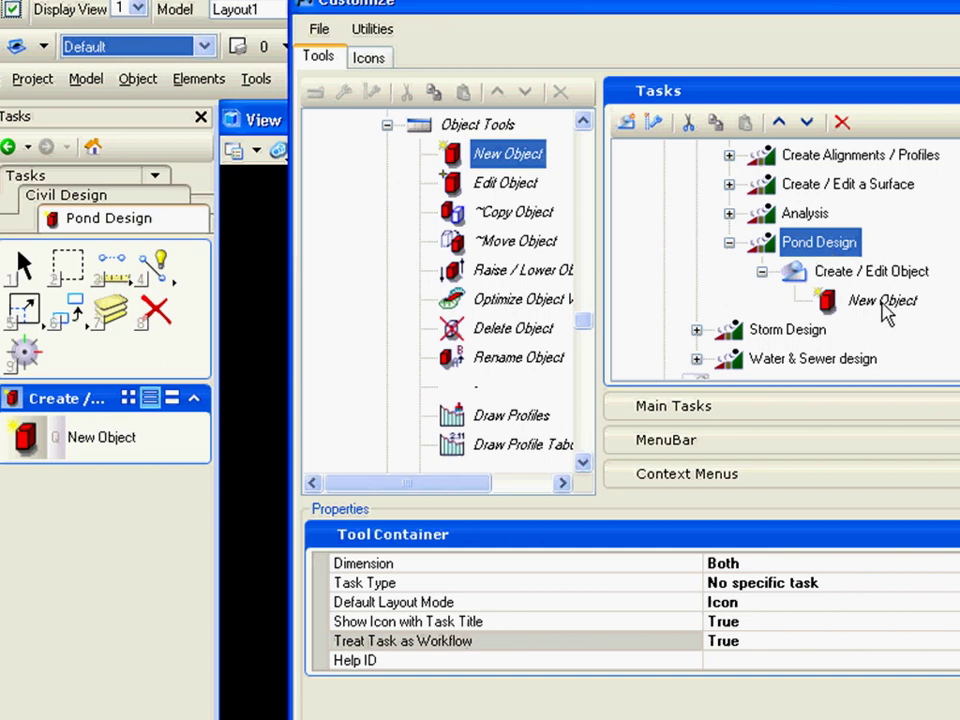
right_click(824, 252)
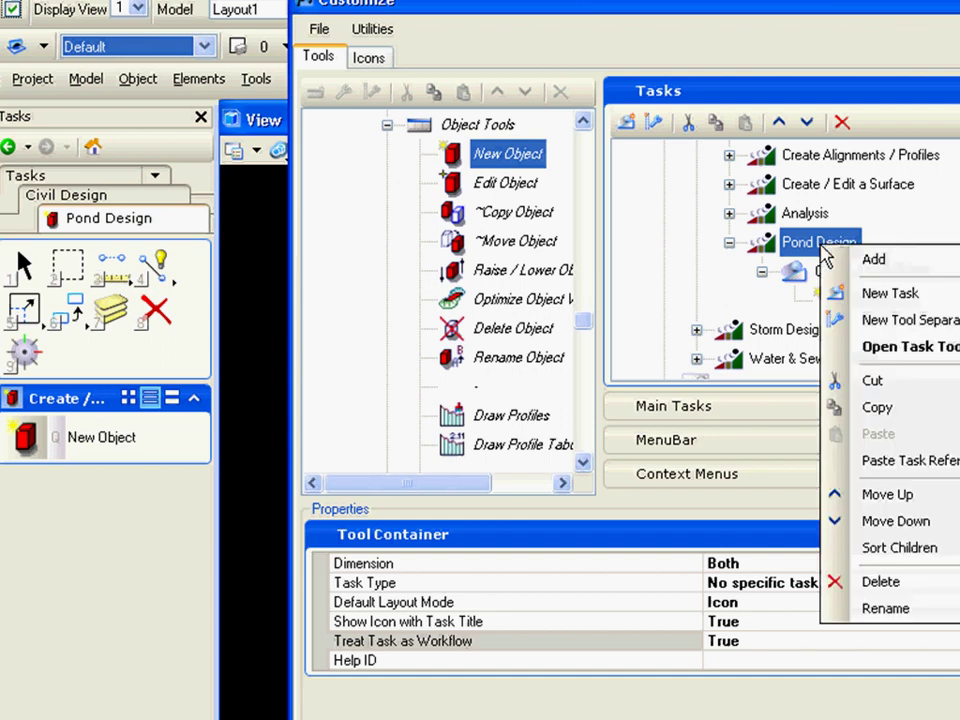
mouse_move(930, 259)
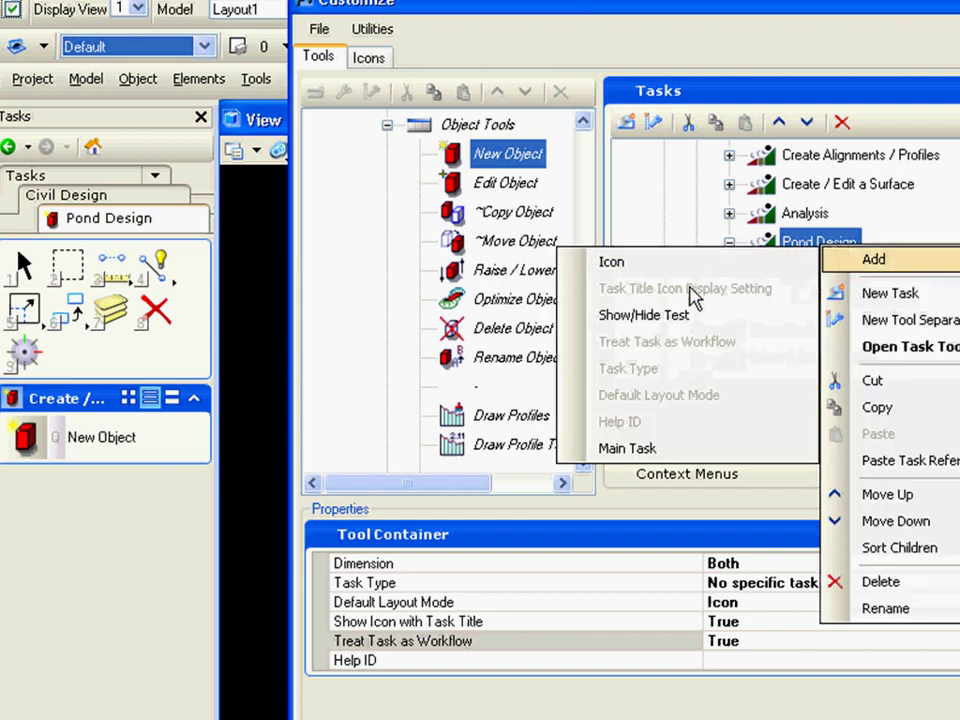
left_click(900, 294)
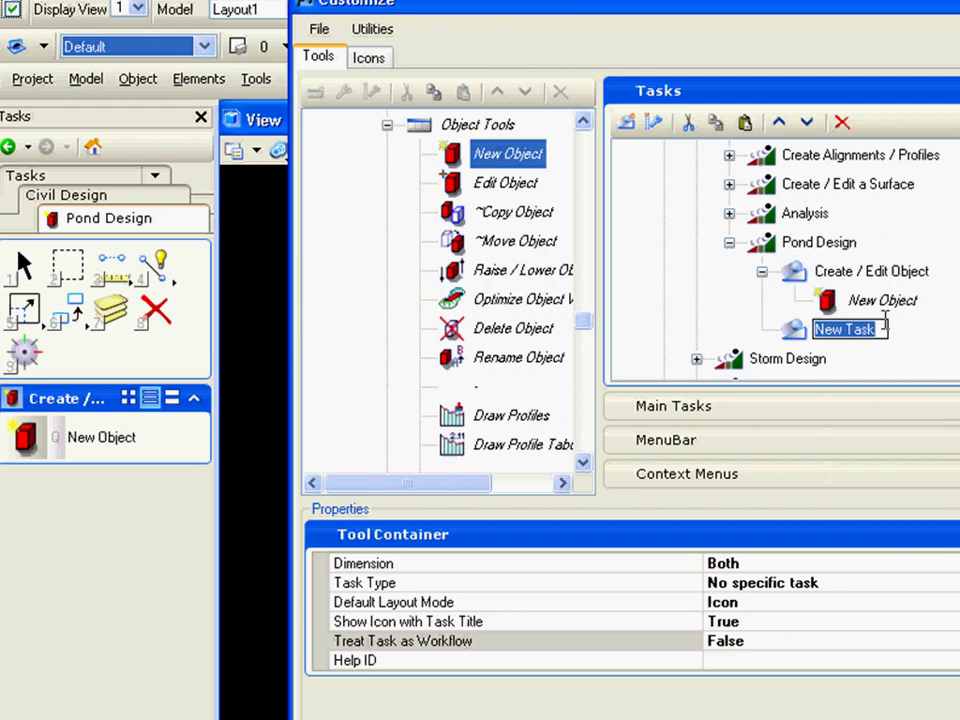
type("A")
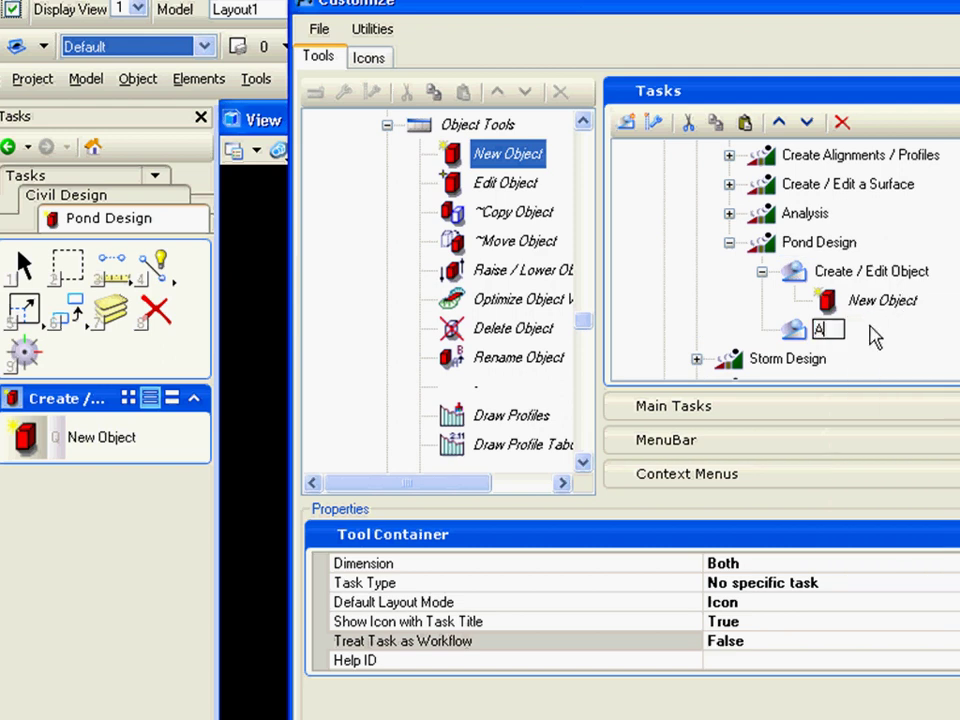
type("dd Elements")
key("Return")
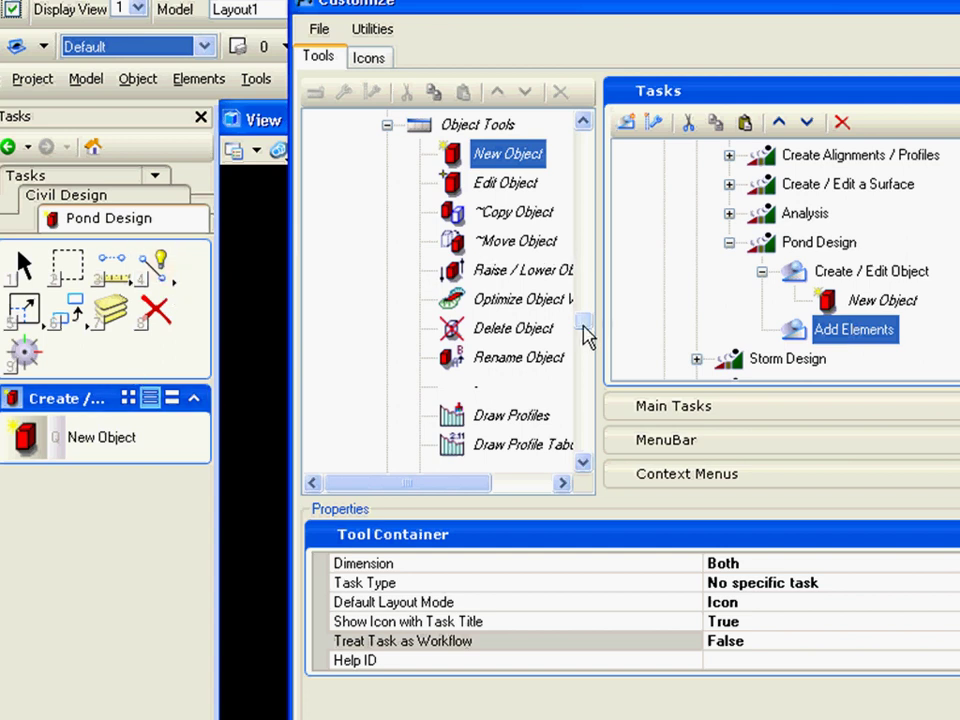
Copy the Element New/Edit tool from Element Tools and paste it into the Add Elements task
left_click_drag(584, 324, 585, 224)
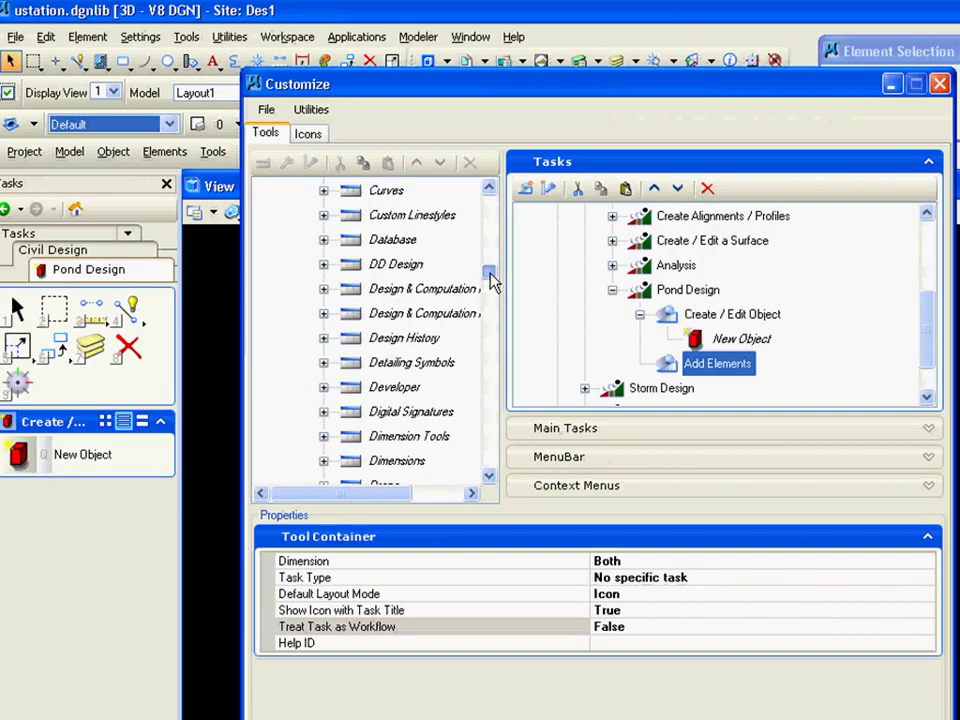
mouse_move(491, 282)
left_mouse_down()
mouse_move(491, 256)
mouse_move(491, 285)
left_mouse_up()
left_click(323, 190)
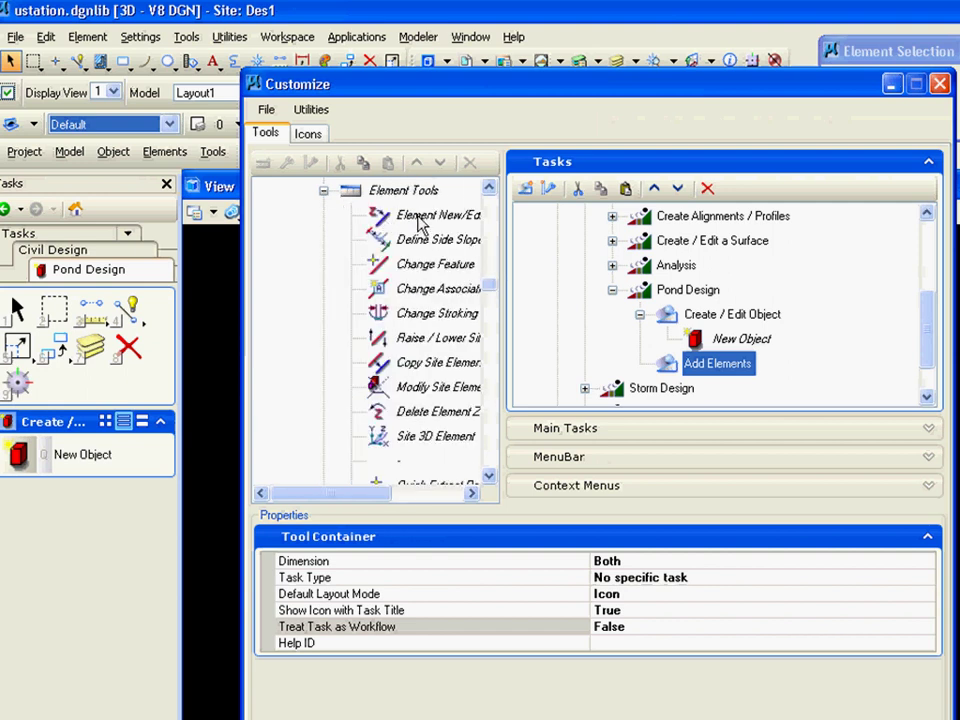
left_click(420, 218)
right_click(420, 222)
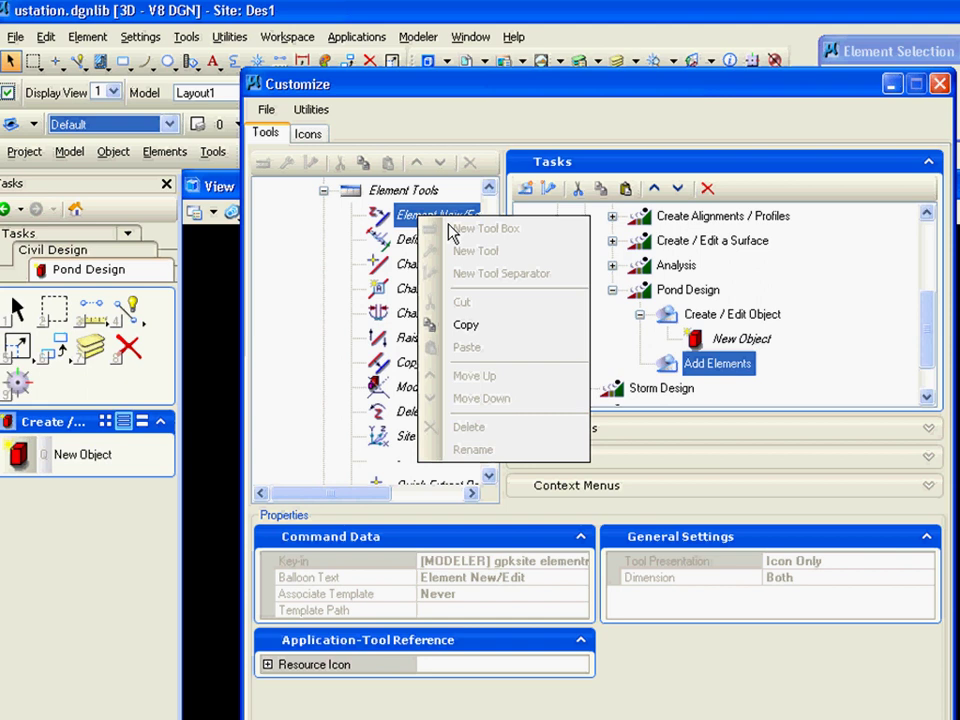
left_click(482, 325)
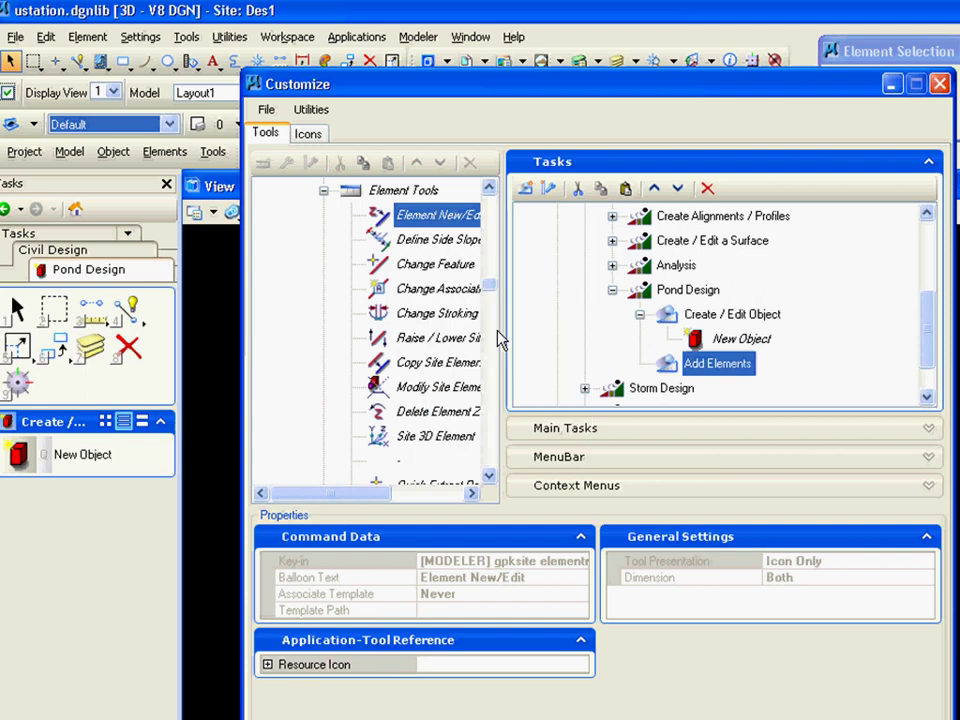
right_click(736, 366)
left_click(777, 495)
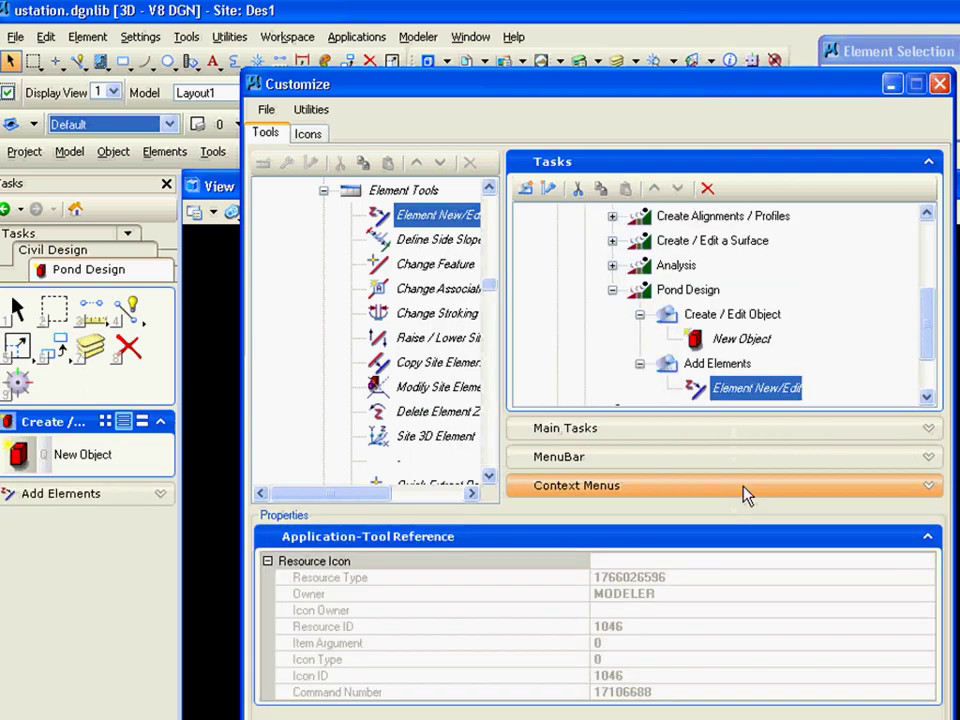
Copy the Edit Object tool from Object Tools and paste it into the Create / Edit Object task under Pond Design
left_click(703, 318)
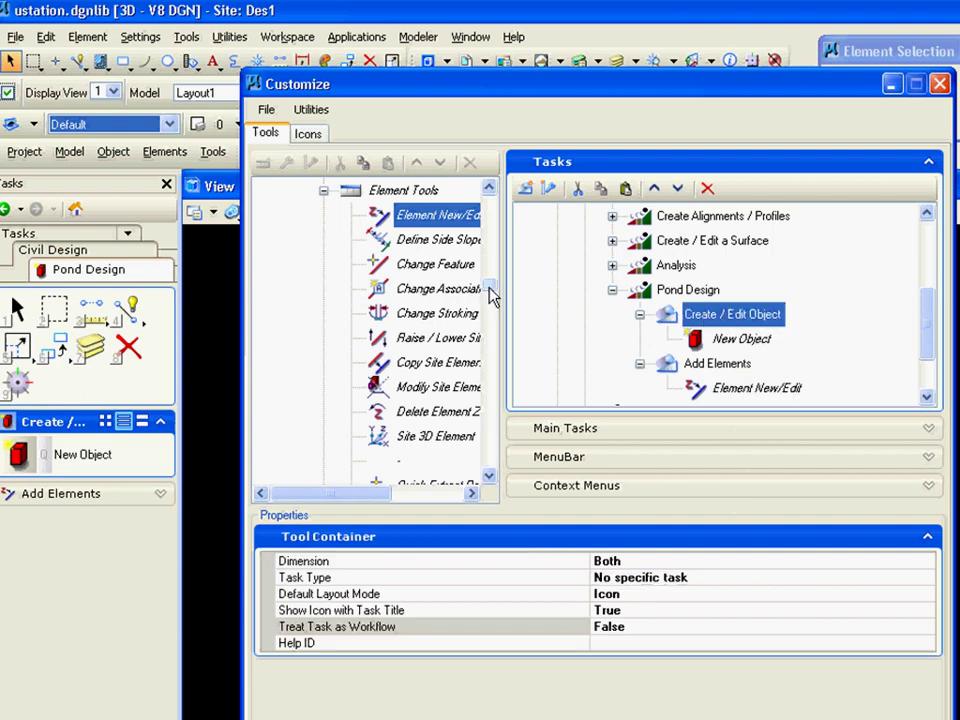
scroll(490, 295, "down", 10)
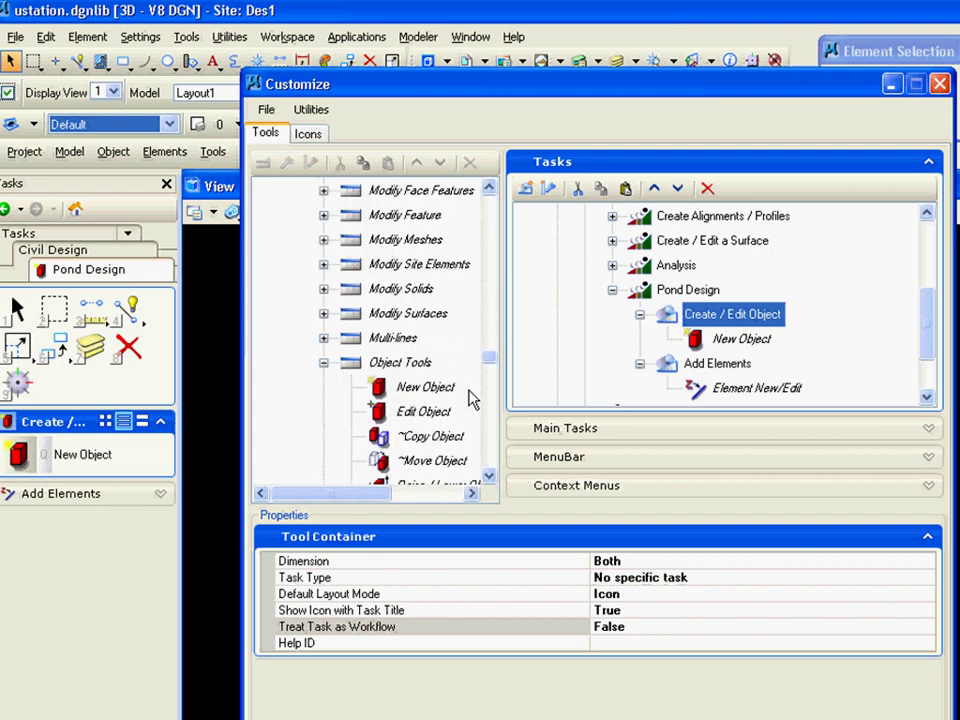
left_click(430, 411)
right_click(432, 412)
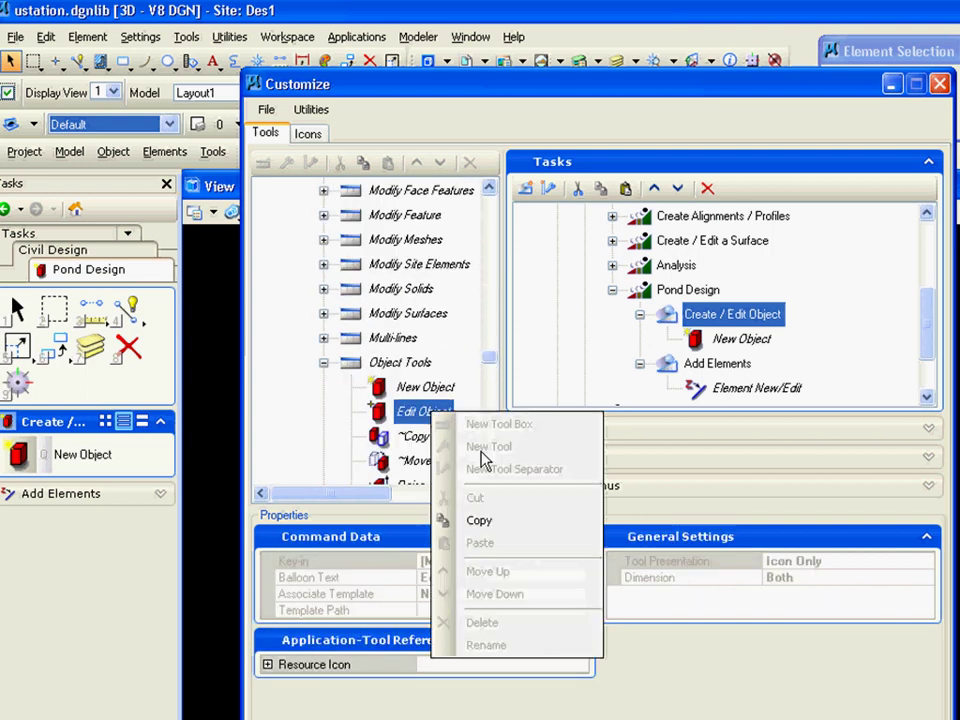
left_click(481, 519)
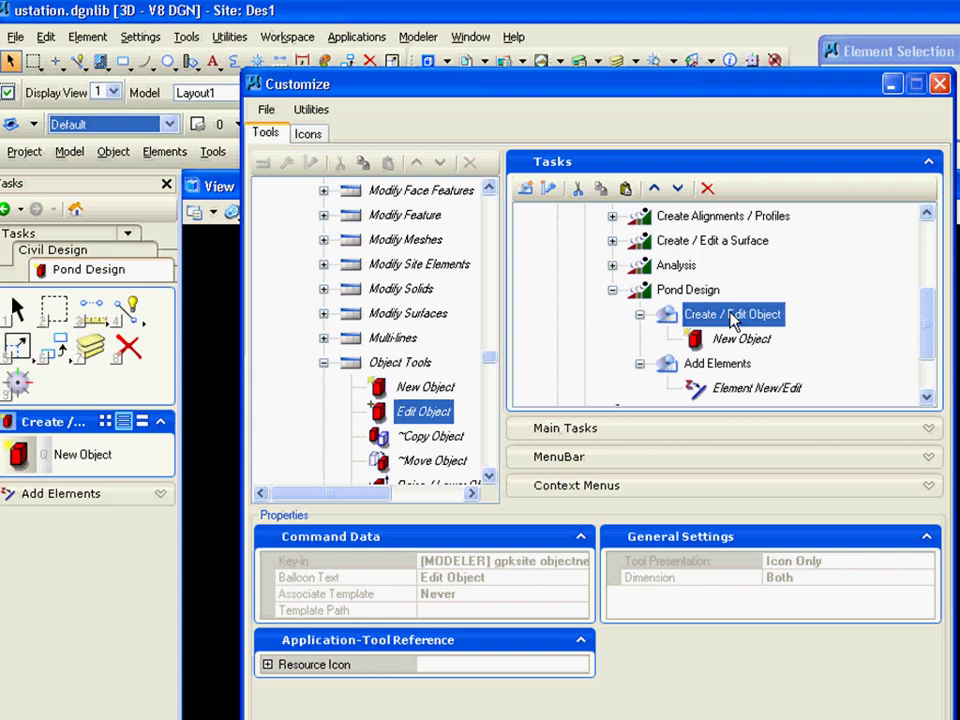
right_click(732, 318)
left_click(765, 445)
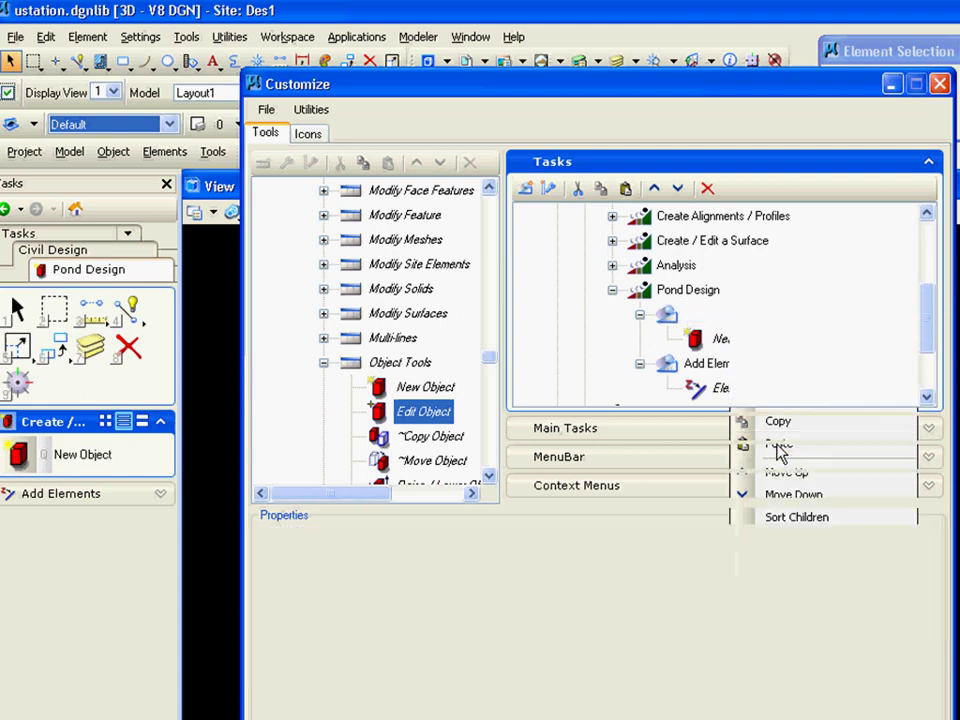
Copy the Copy Site Element Parallel tool from Element Tools and paste it into the Create Bench task under Add Elements
left_click_drag(930, 322, 925, 362)
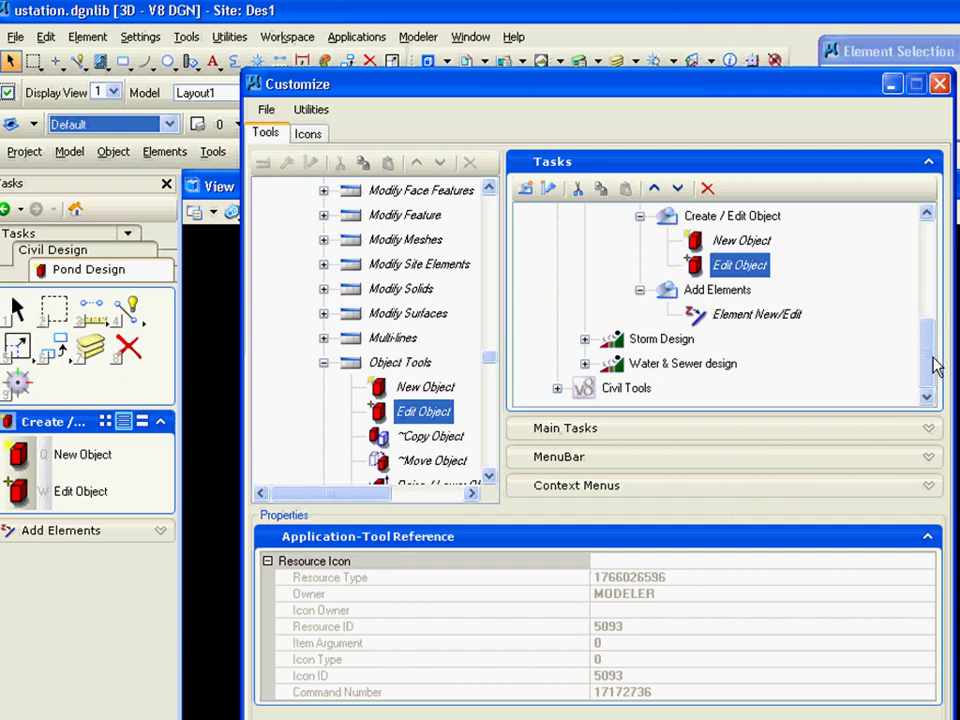
left_click_drag(932, 365, 928, 354)
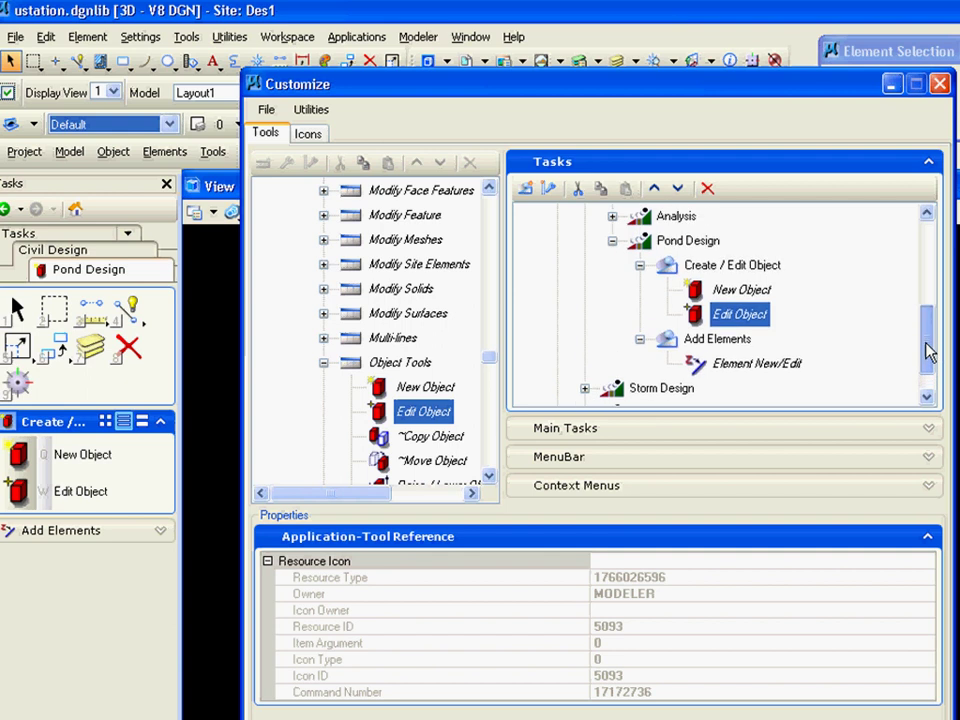
left_click(690, 242)
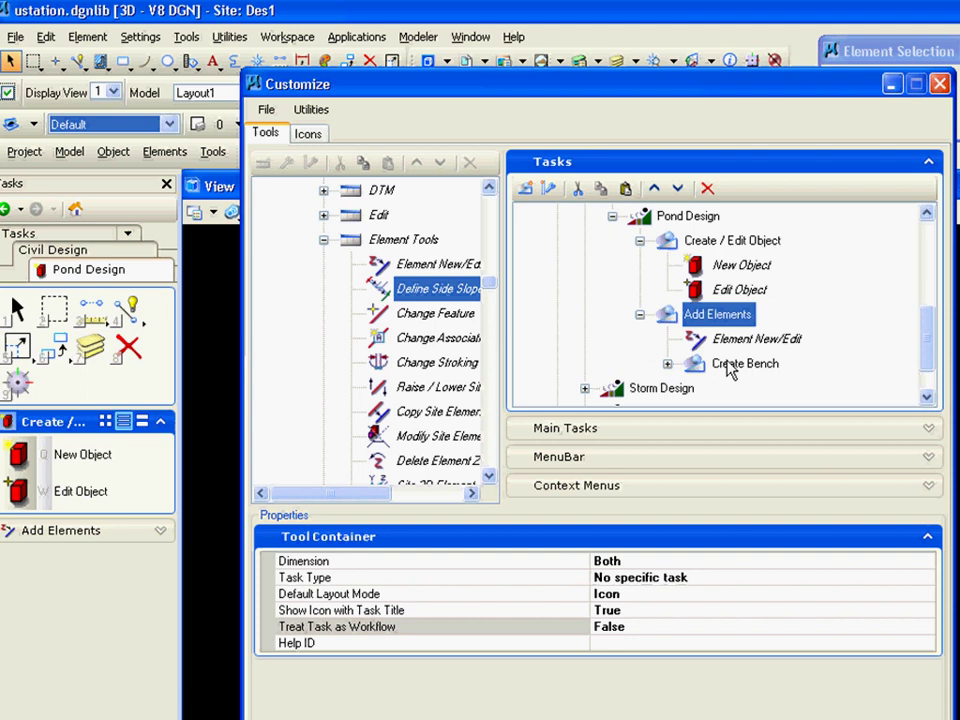
left_click(730, 365)
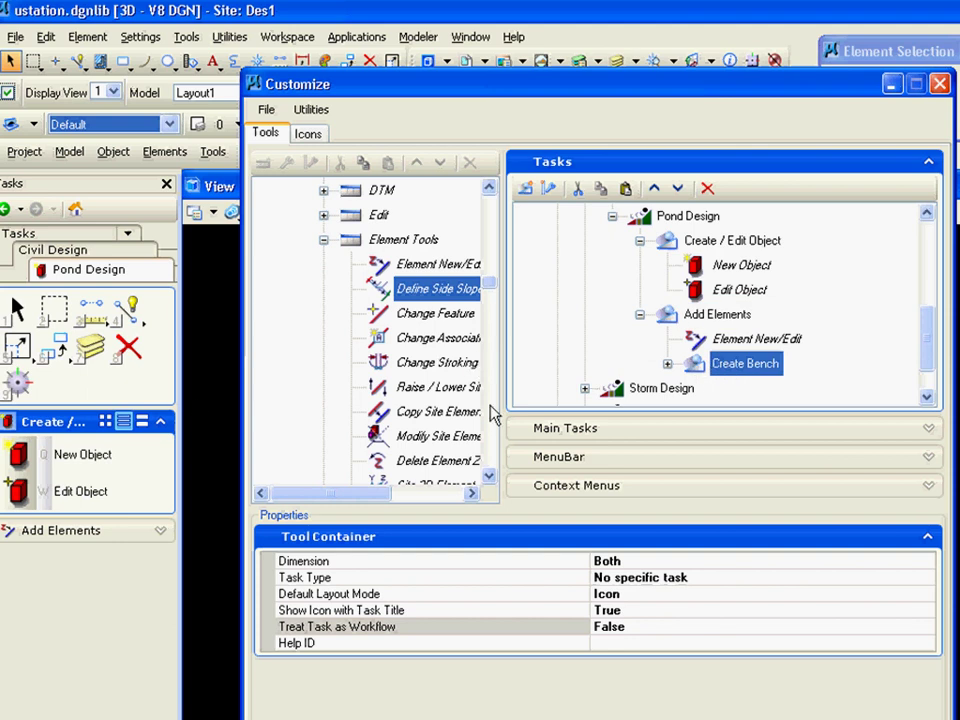
left_click_drag(392, 497, 429, 504)
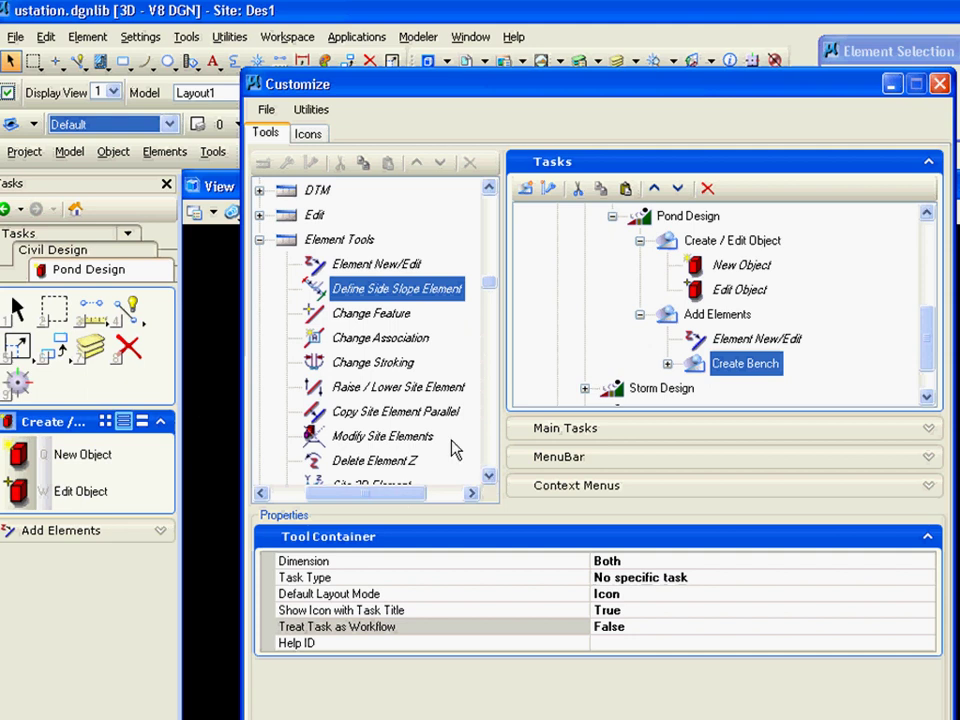
left_click(431, 412)
right_click(432, 414)
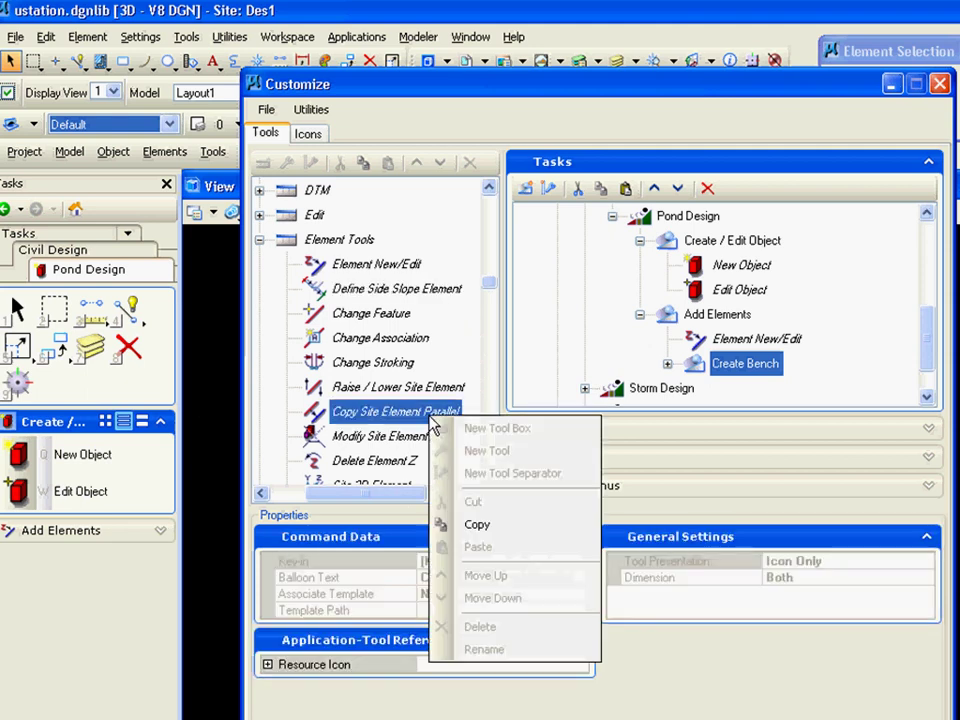
left_click(478, 525)
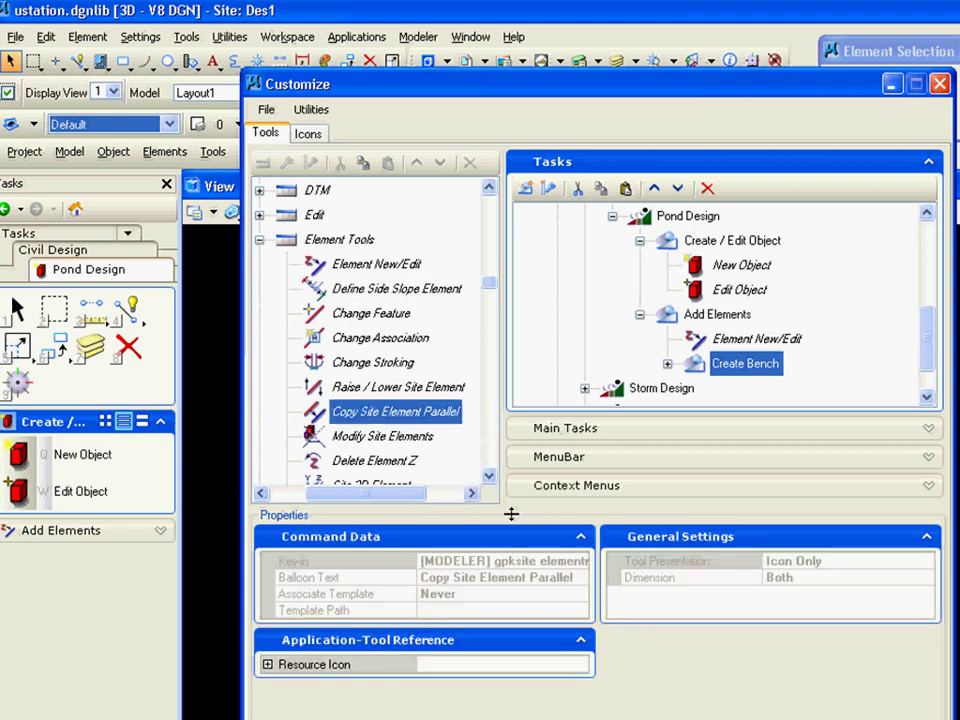
right_click(745, 366)
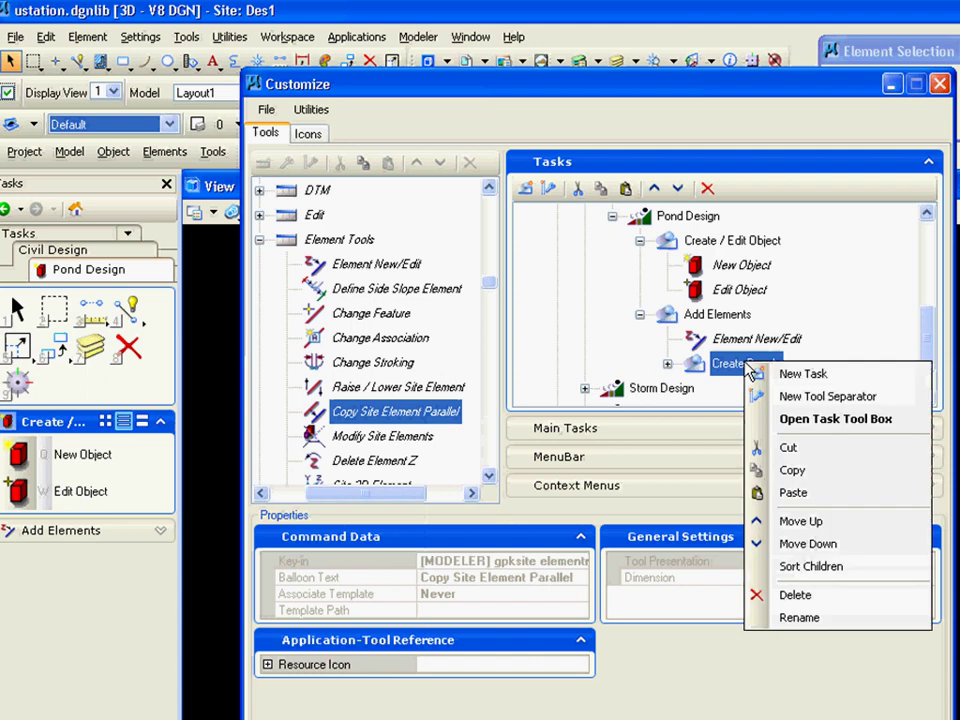
left_click(792, 493)
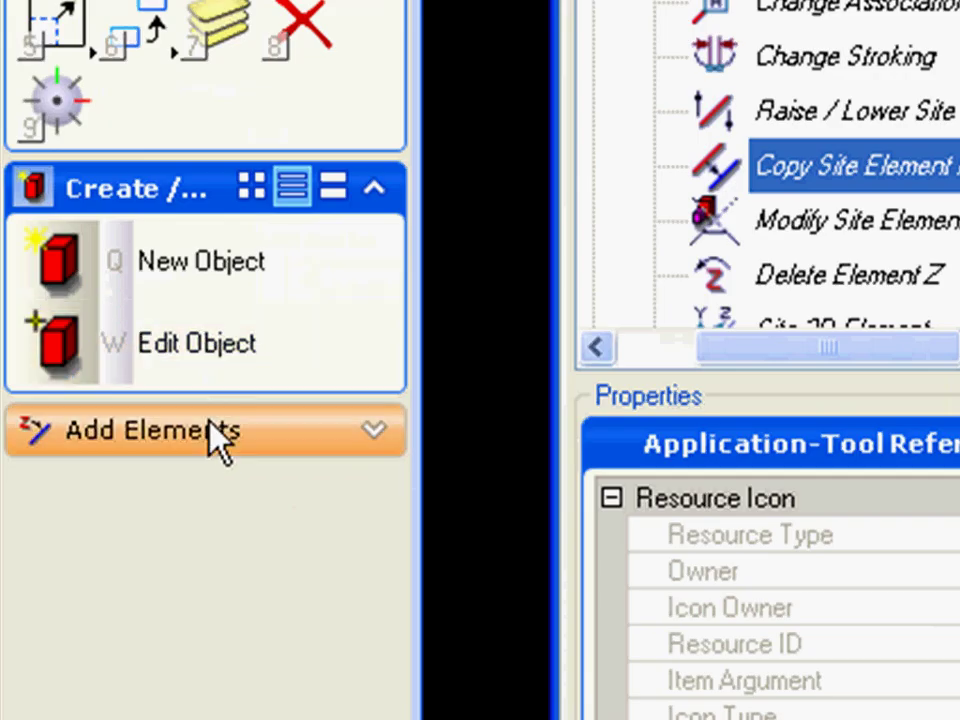
Expand the Add Elements task in the task list, show its tools in list layout, and display the tools nested under Define Side Slope
left_click(89, 536)
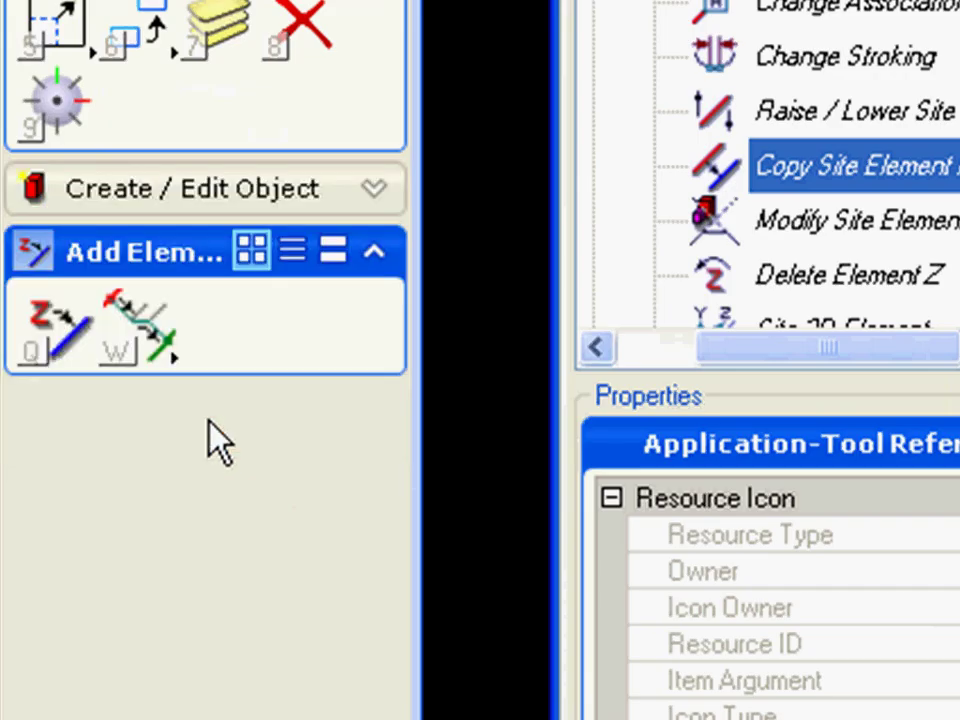
left_click(292, 252)
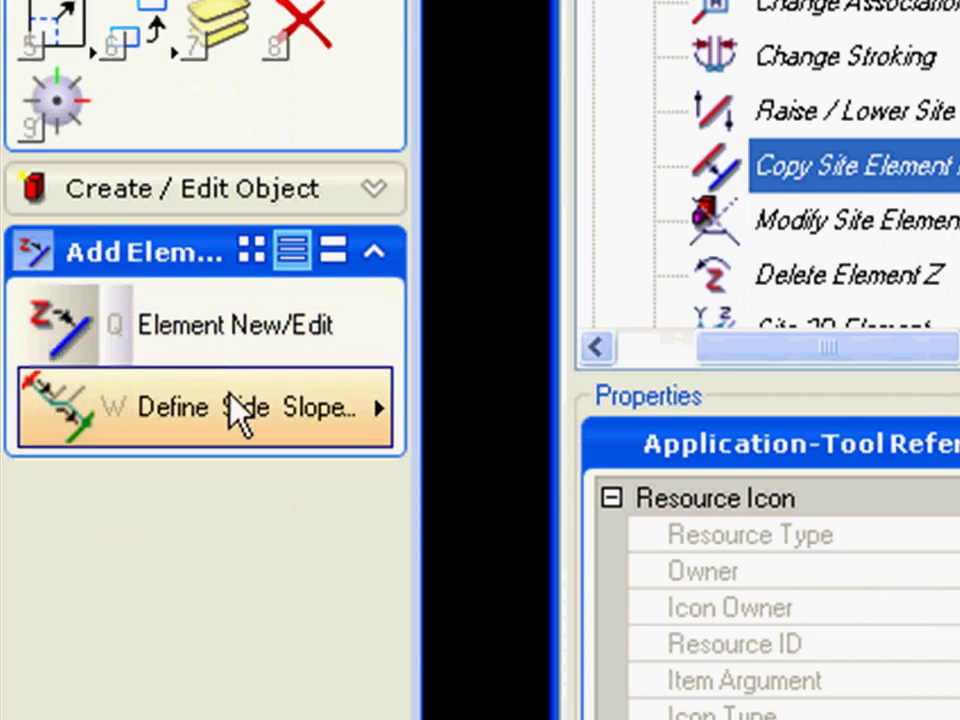
left_click(237, 410)
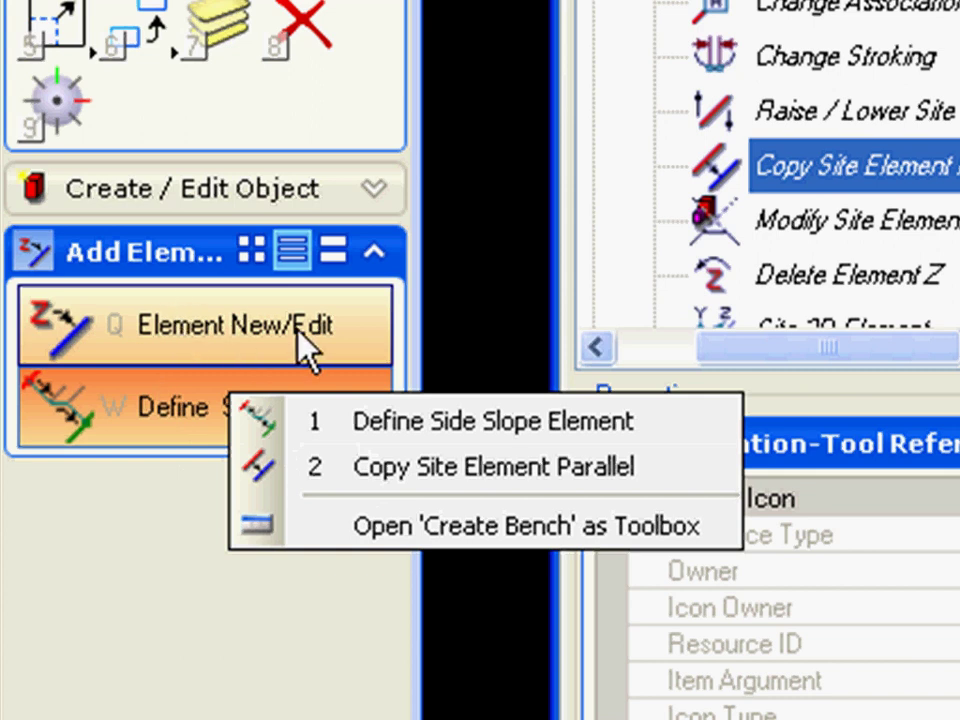
left_click(167, 420)
left_click(255, 418)
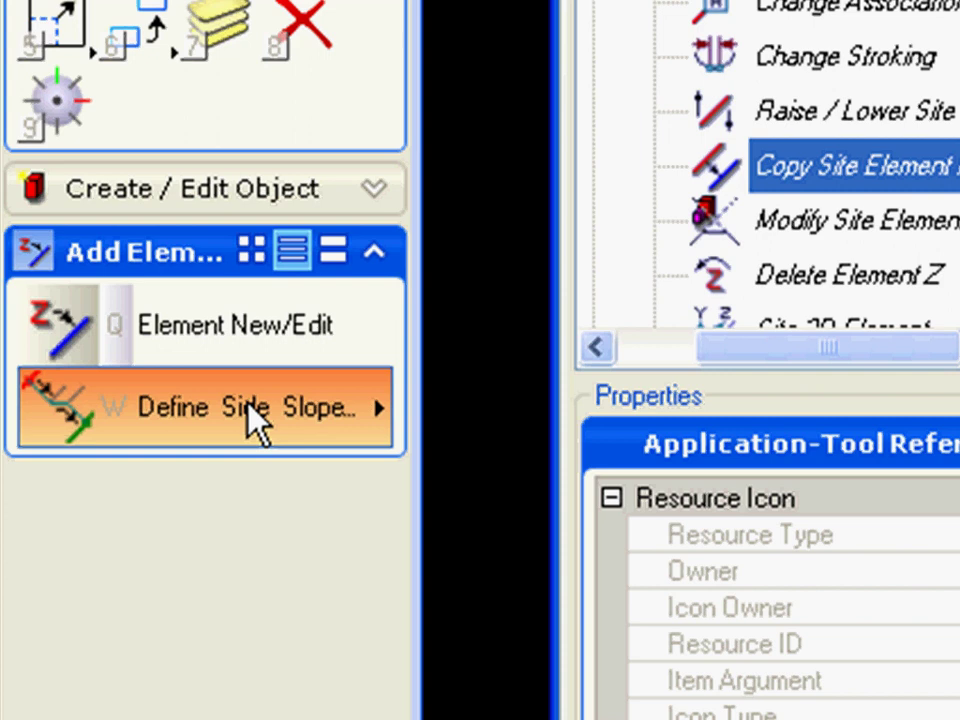